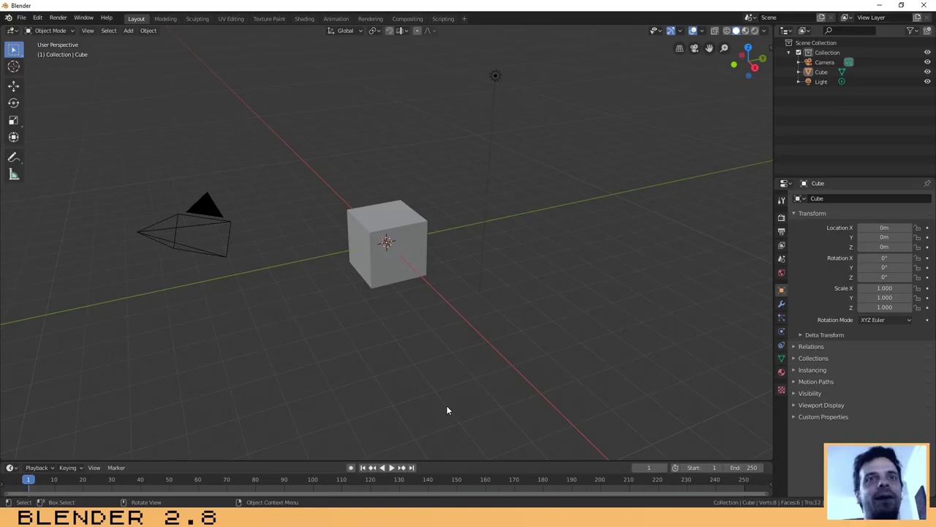
- Inspect the default scene objects by selecting the cube, light and camera in turn
{"action": "left_click", "coordinate": [391, 218]}
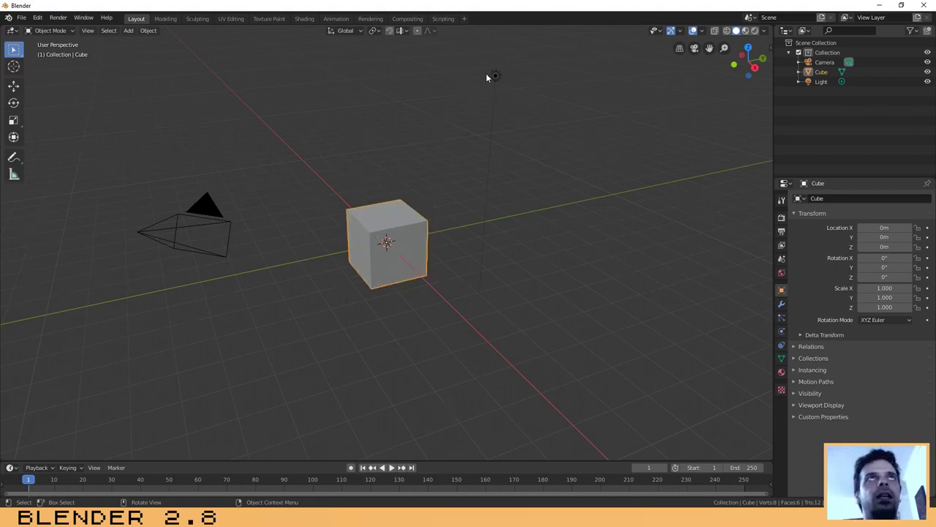
{"action": "left_click", "coordinate": [495, 76]}
{"action": "left_click", "coordinate": [399, 219]}
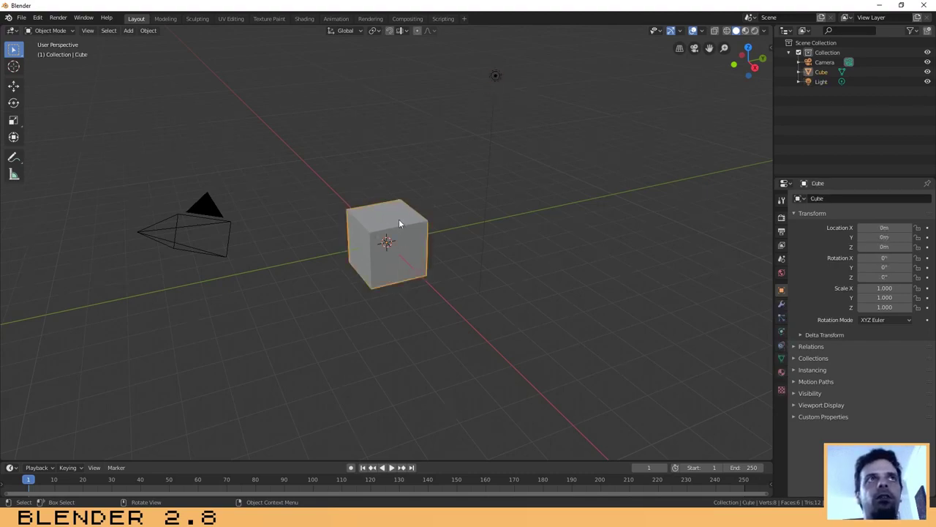
{"action": "left_click", "coordinate": [187, 222]}
{"action": "left_click", "coordinate": [448, 256]}
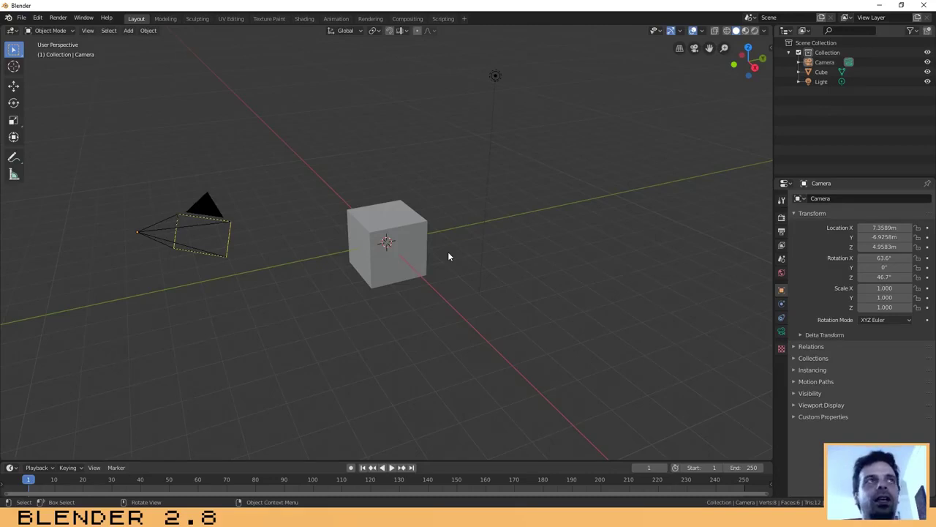
{"action": "left_click", "coordinate": [408, 226]}
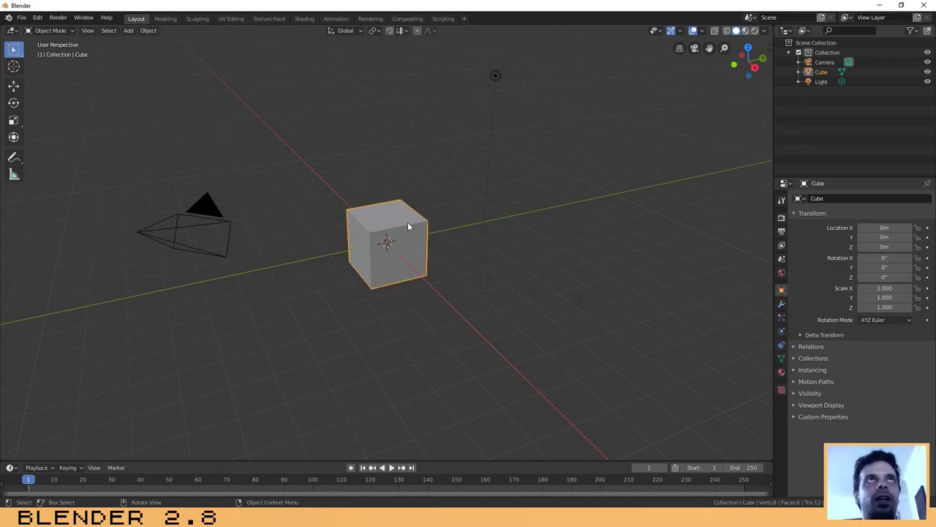
{"action": "left_click", "coordinate": [495, 77]}
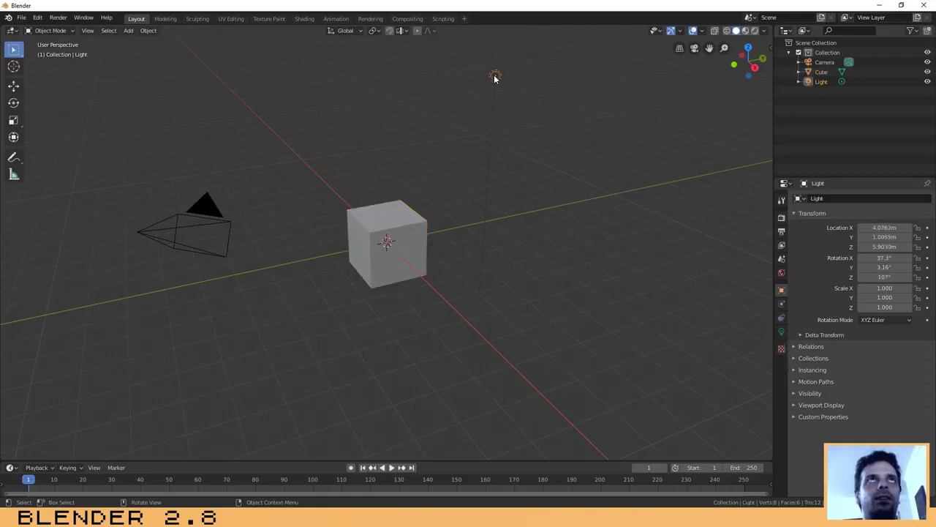
{"action": "left_click", "coordinate": [407, 227]}
{"action": "left_click", "coordinate": [621, 173]}
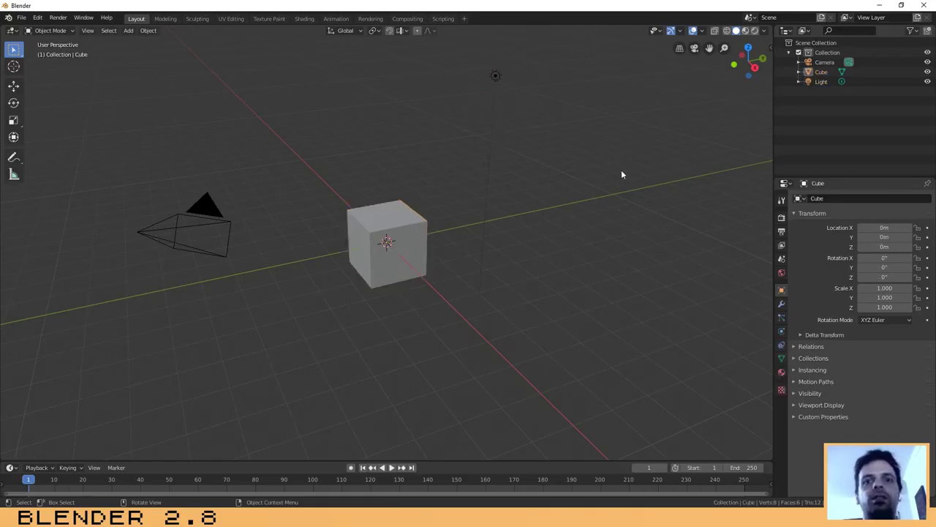
- Start the Shortcut VUr key display in the 3D viewport
{"action": "key", "text": "n"}
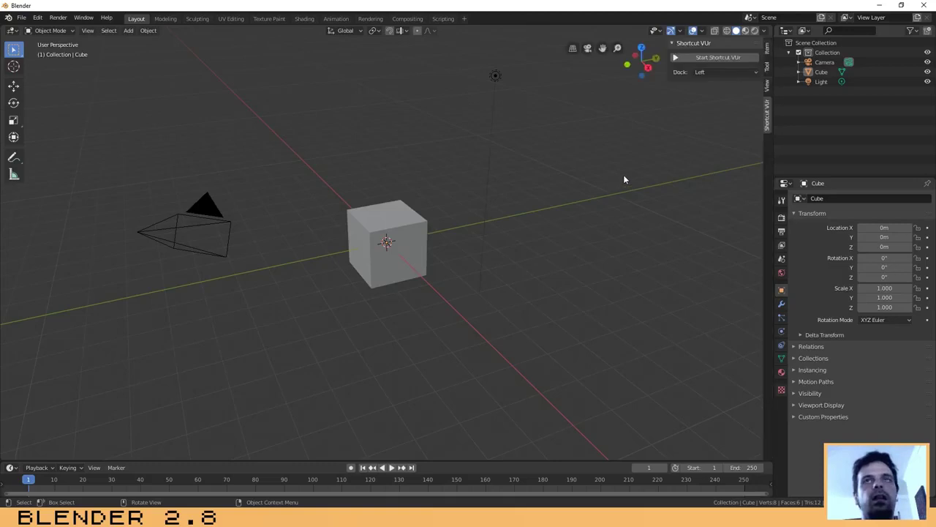
{"action": "left_click", "coordinate": [691, 58]}
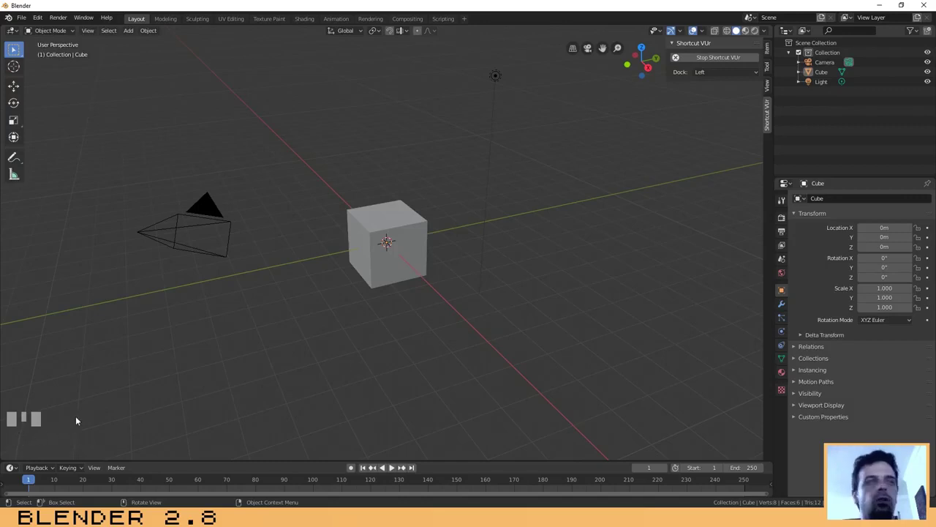
{"action": "key", "text": "n"}
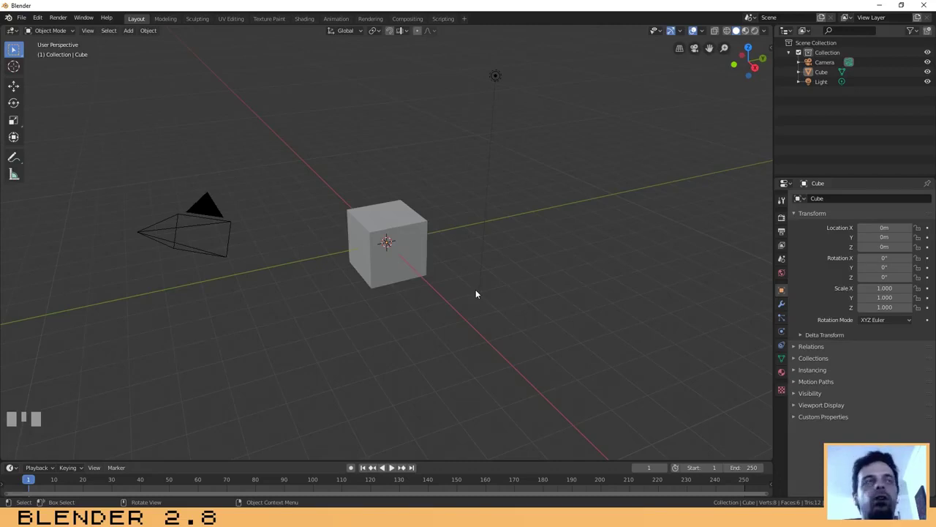
- Apply the Quick Smoke effect to the default cube to generate a smoke domain around it
{"action": "left_click", "coordinate": [419, 226]}
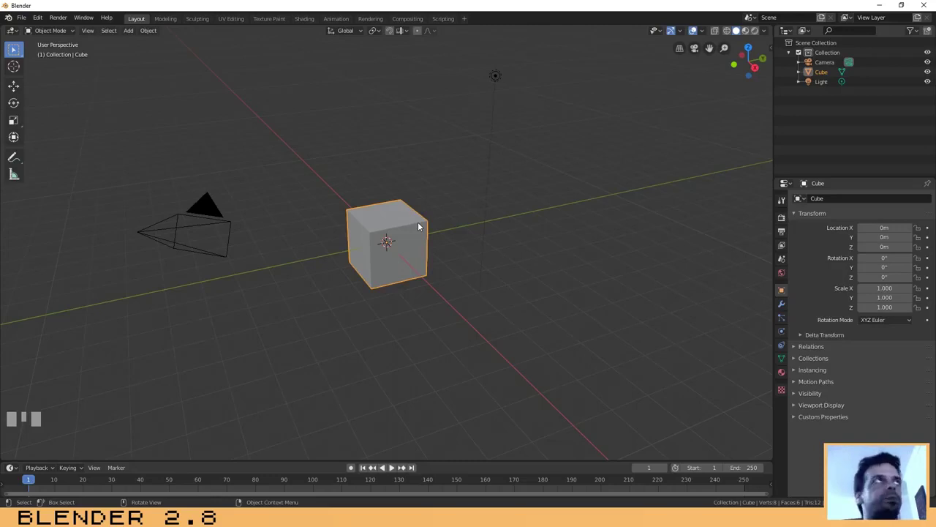
{"action": "left_click", "coordinate": [379, 231]}
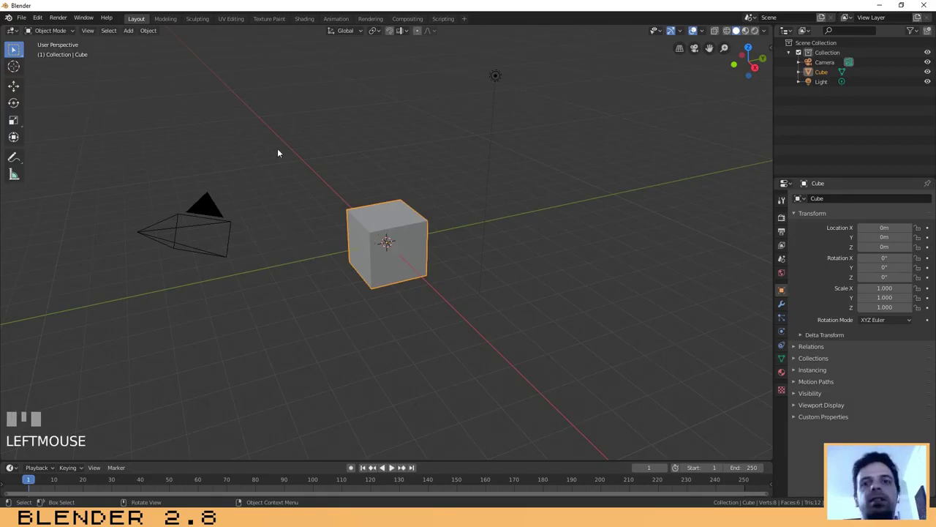
{"action": "left_click", "coordinate": [148, 31]}
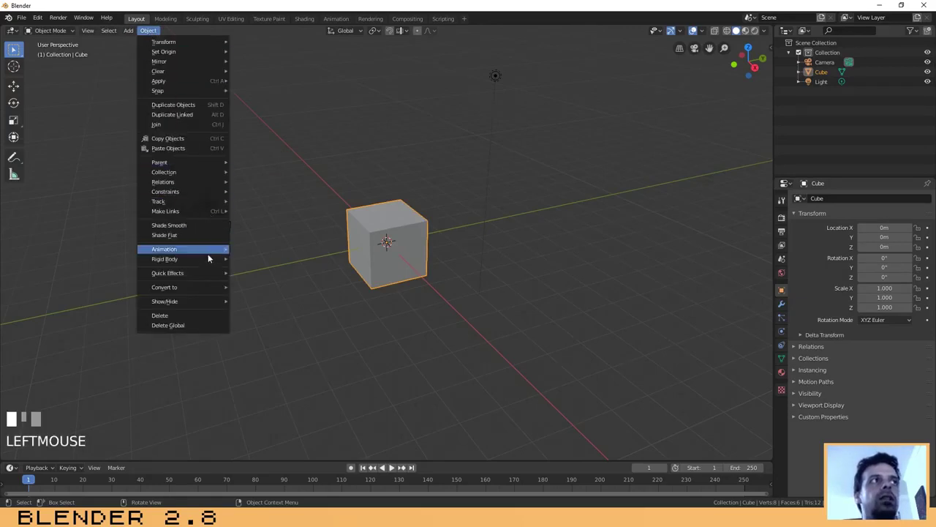
{"action": "mouse_move", "coordinate": [210, 275]}
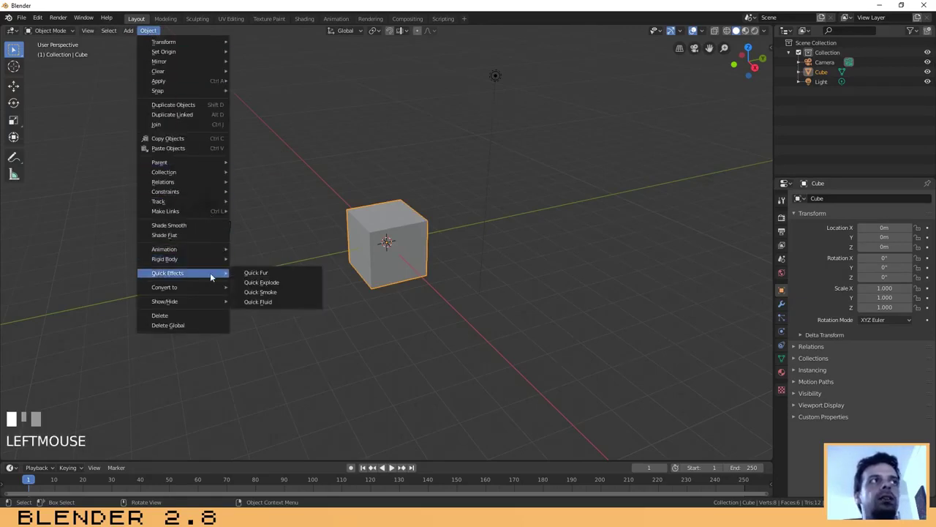
{"action": "left_click", "coordinate": [273, 292]}
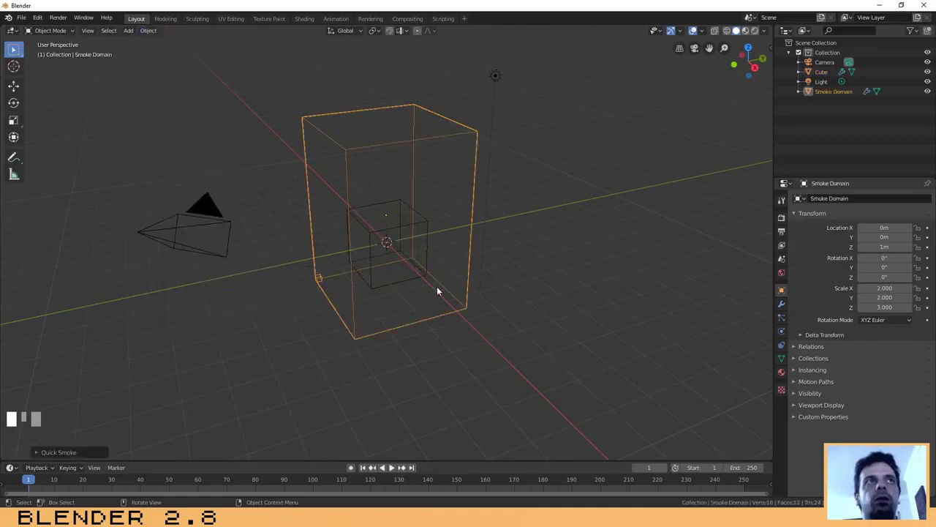
{"action": "middle_click_drag", "start_coordinate": [529, 232], "coordinate": [514, 232]}
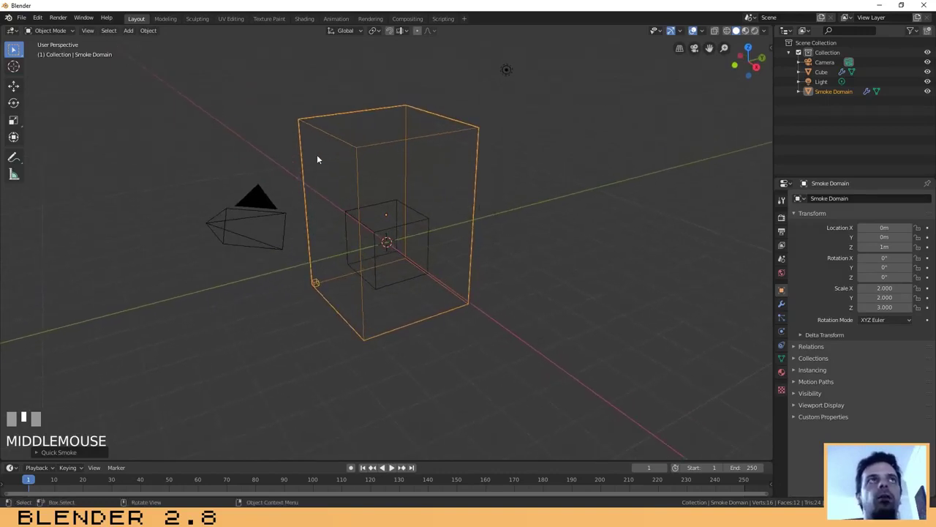
{"action": "left_click", "coordinate": [406, 225]}
{"action": "left_click", "coordinate": [453, 131]}
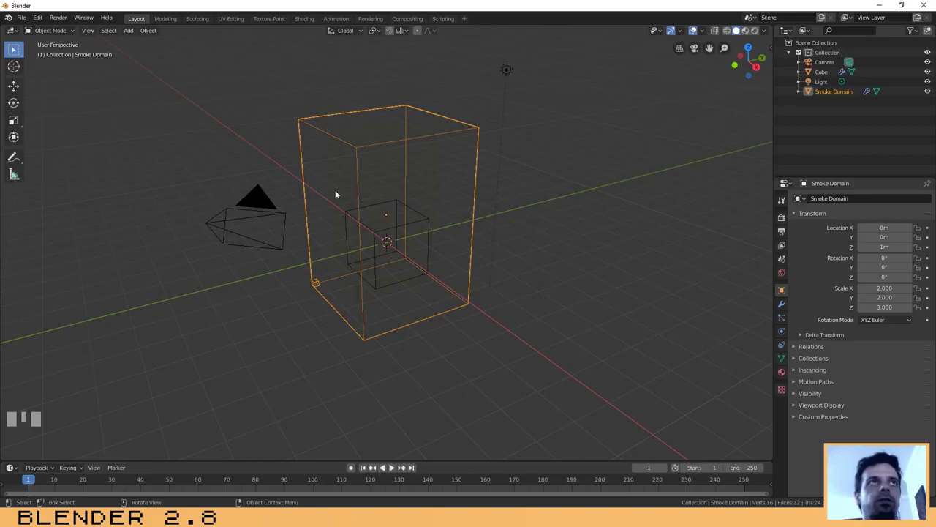
- Enlarge the smoke domain uniformly to a scale of about 5.275 in X and Y and 7.912 in Z
{"action": "middle_click_drag", "start_coordinate": [510, 234], "coordinate": [443, 228]}
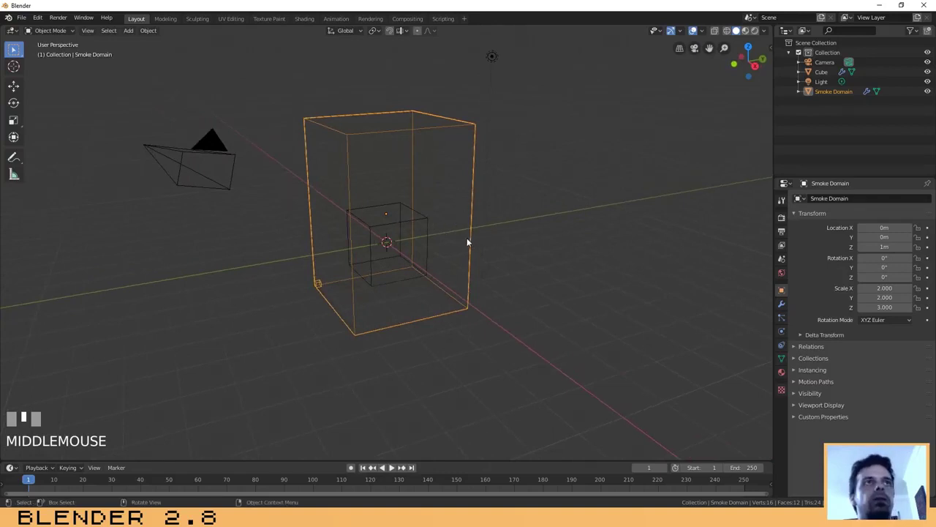
{"action": "key", "text": "s"}
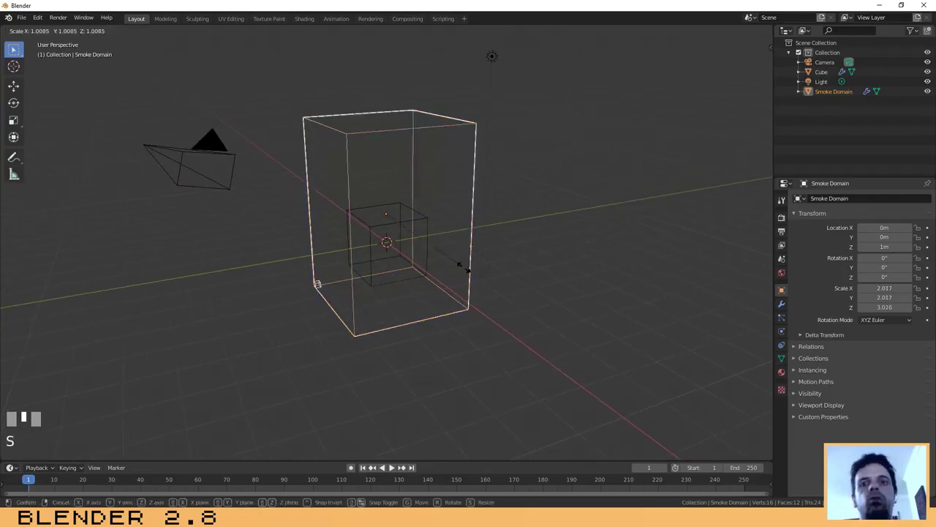
{"action": "key", "text": "Escape"}
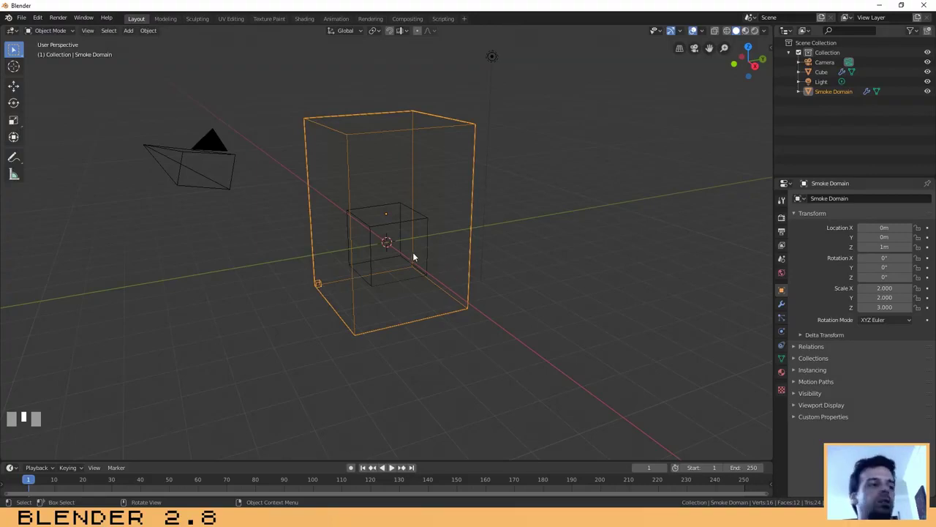
{"action": "key", "text": "s"}
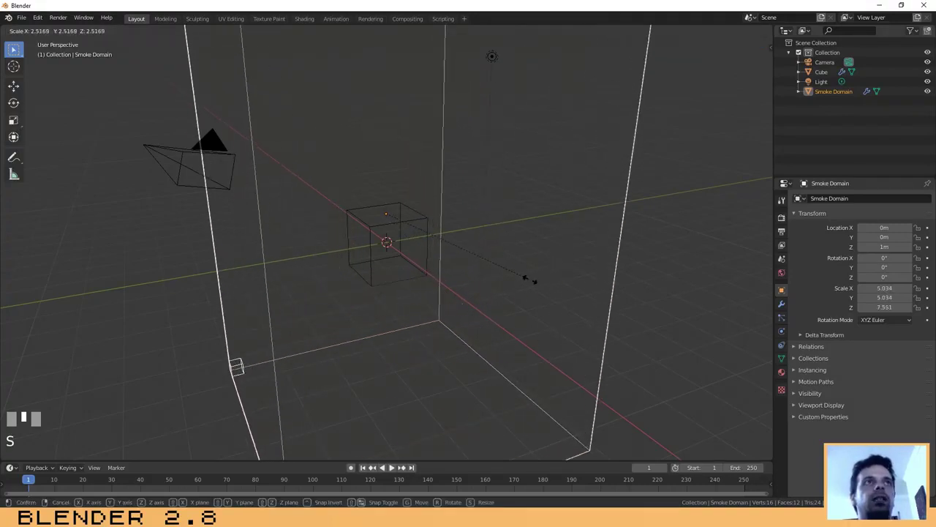
{"action": "left_click", "coordinate": [460, 227]}
{"action": "scroll", "coordinate": [414, 223], "scroll_direction": "down", "scroll_amount": 3}
{"action": "scroll", "coordinate": [414, 226], "scroll_direction": "up", "scroll_amount": 1}
{"action": "scroll", "coordinate": [414, 228], "scroll_direction": "up", "scroll_amount": 1}
{"action": "scroll", "coordinate": [414, 228], "scroll_direction": "down", "scroll_amount": 1}
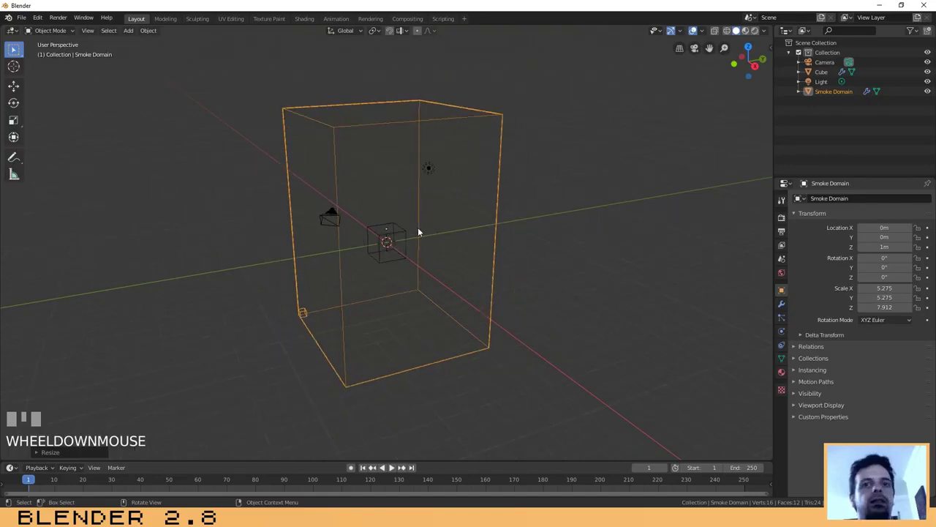
- Stretch the smoke domain along the Z axis to a Z scale of about 9.639
{"action": "key", "text": "s"}
{"action": "key", "text": "z"}
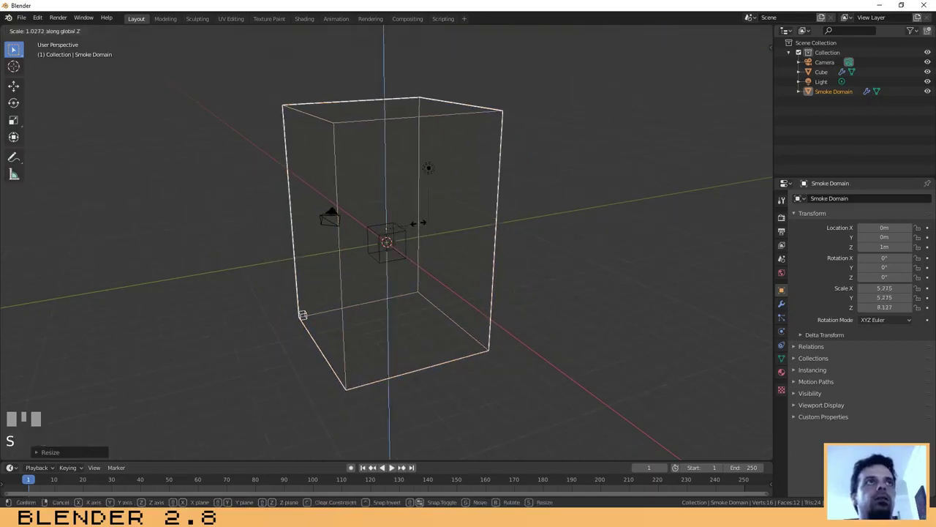
{"action": "left_click", "coordinate": [466, 277]}
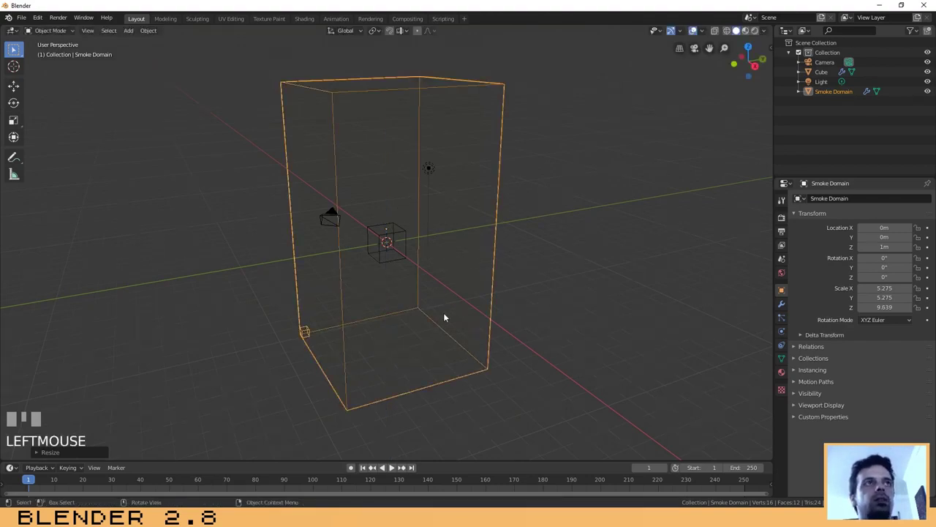
- Raise the smoke domain along the Z axis to a Z location of about 7.405 m, keeping the cube inside near its base
{"action": "key", "text": "g"}
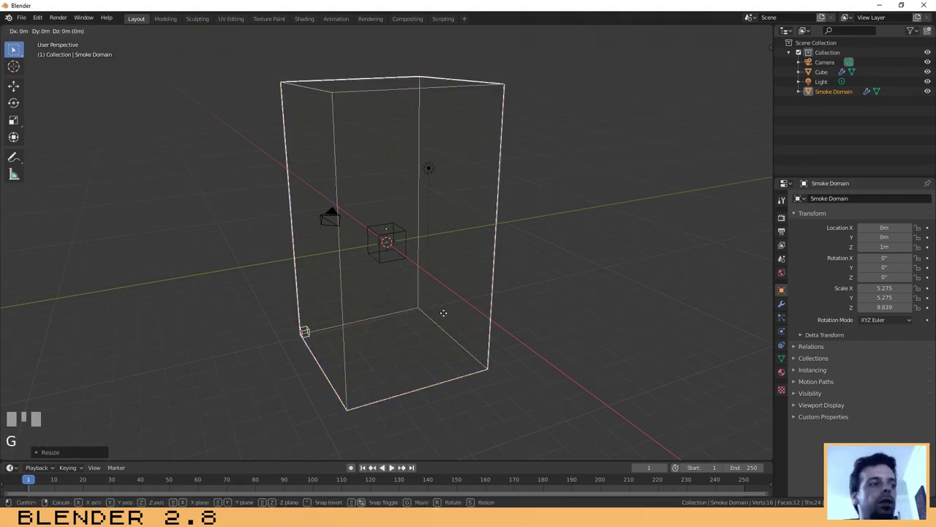
{"action": "key", "text": "z"}
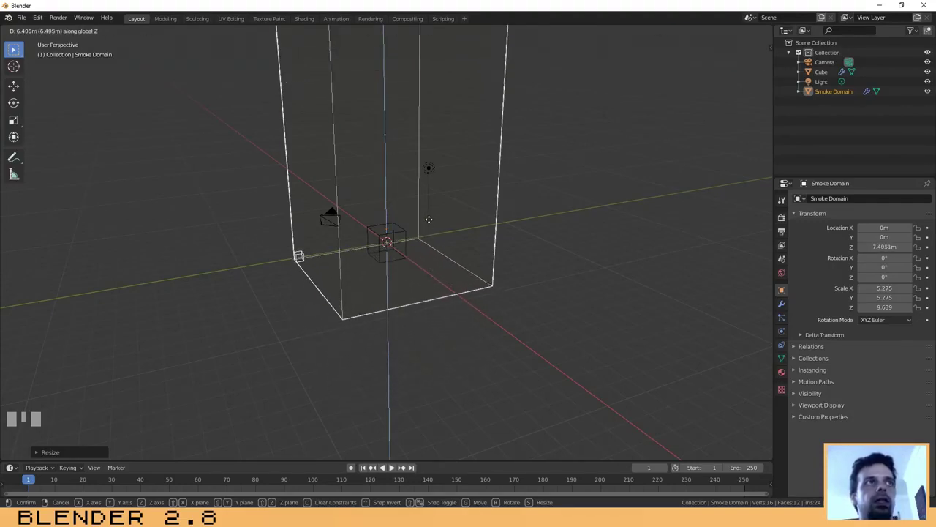
{"action": "left_click", "coordinate": [431, 222]}
{"action": "middle_click_drag", "start_coordinate": [504, 260], "coordinate": [562, 299]}
{"action": "scroll", "coordinate": [412, 215], "scroll_direction": "down", "scroll_amount": 2}
{"action": "scroll", "coordinate": [412, 212], "scroll_direction": "up", "scroll_amount": 2}
{"action": "scroll", "coordinate": [407, 197], "scroll_direction": "down", "scroll_amount": 2}
{"action": "middle_click_drag", "start_coordinate": [408, 197], "coordinate": [444, 265], "text": "shift"}
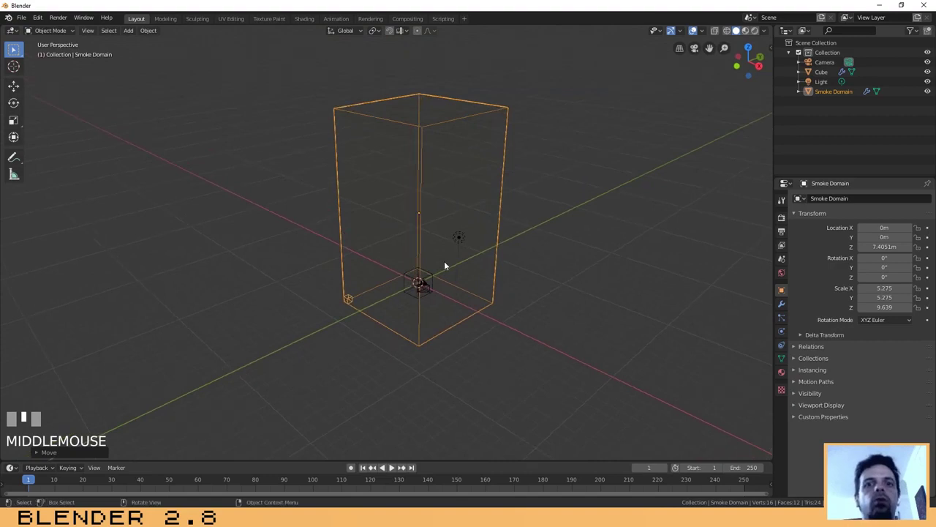
{"action": "left_click", "coordinate": [505, 143]}
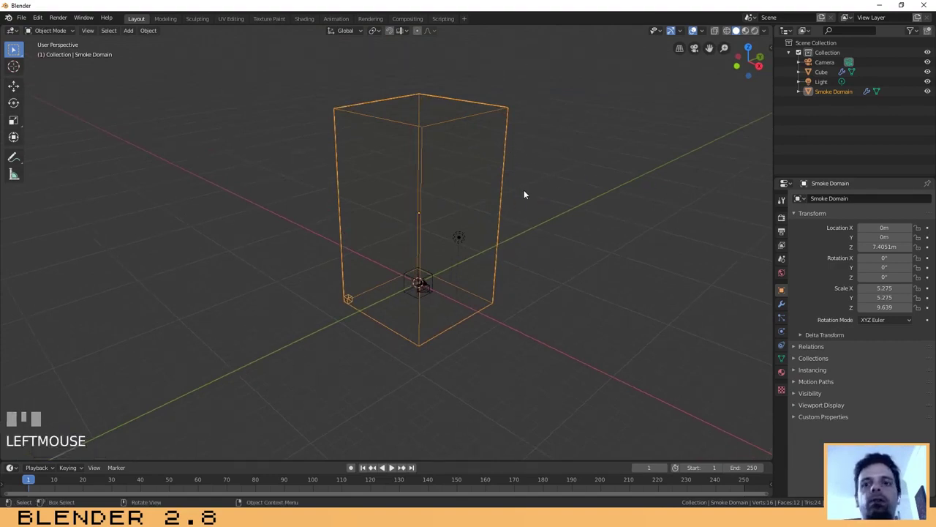
- Set the smoke domain's Resolution Divisions to 80 in its physics settings
{"action": "left_click", "coordinate": [781, 332]}
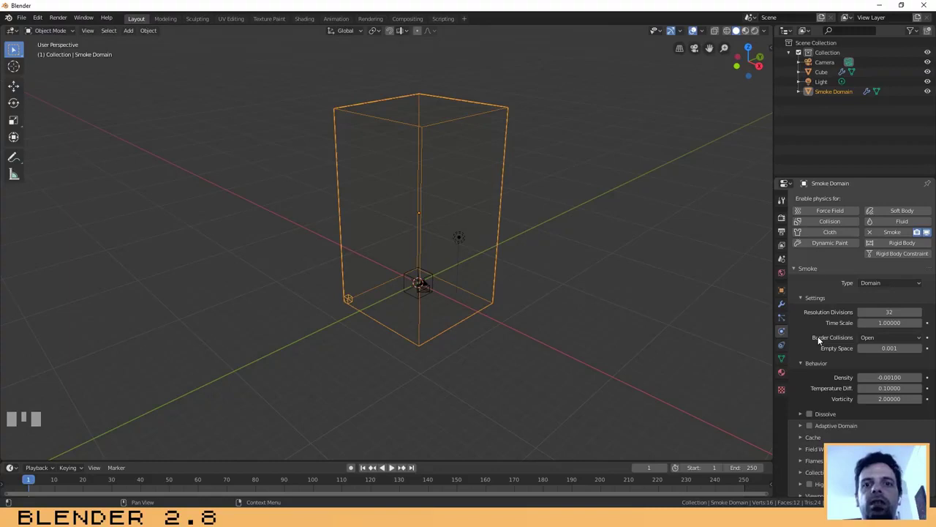
{"action": "left_click", "coordinate": [899, 313]}
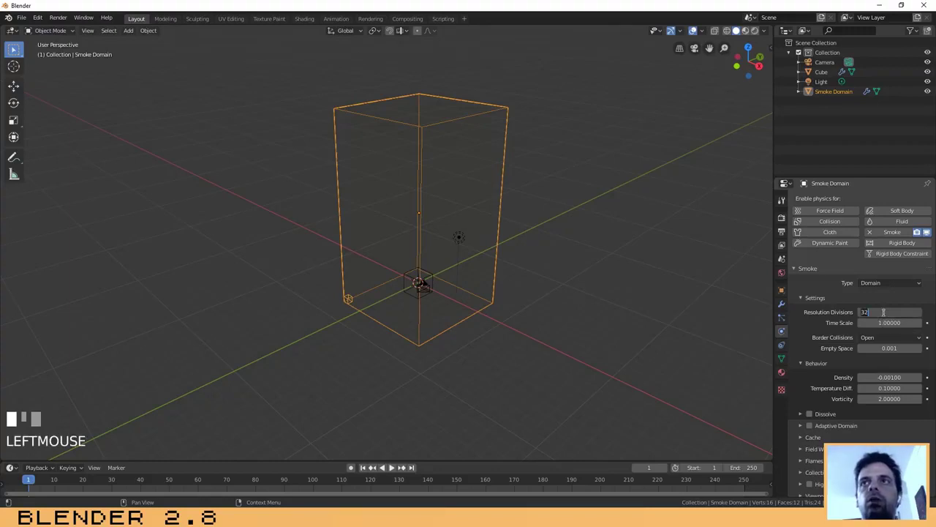
{"action": "type", "text": "80"}
{"action": "key", "text": "KP_Enter"}
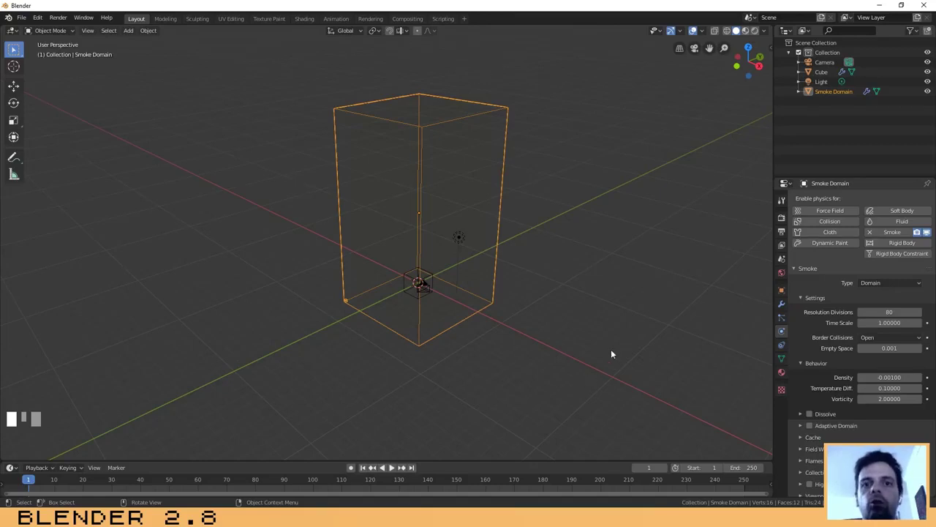
{"action": "left_click", "coordinate": [892, 312]}
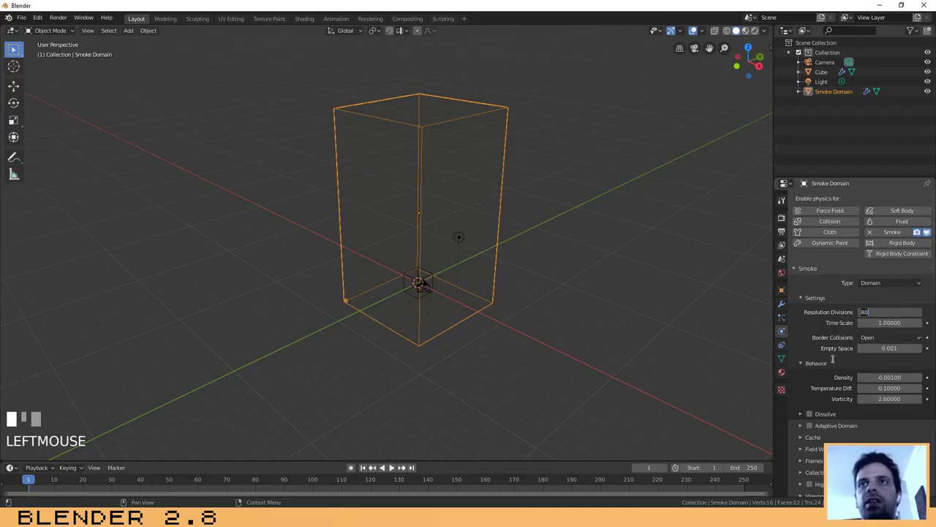
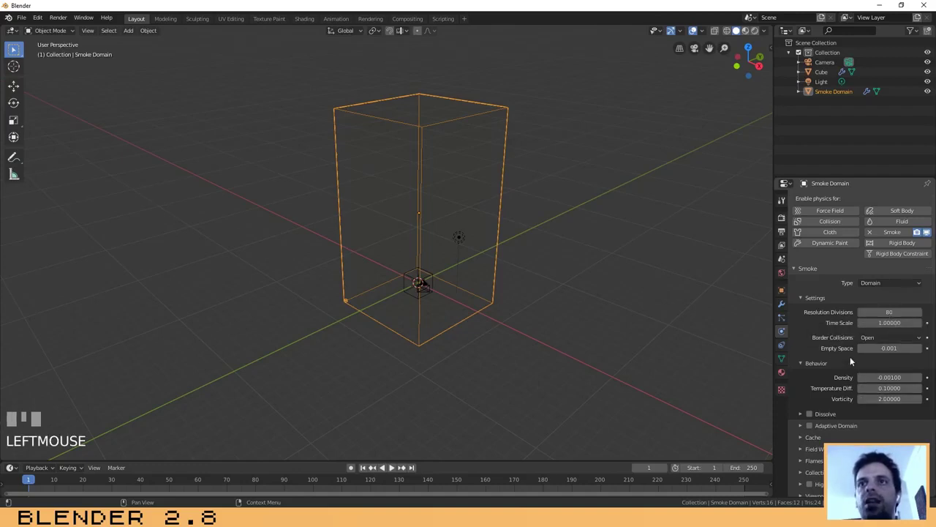
- Enable Adaptive Domain for the smoke domain and expand its High Resolution settings
{"action": "left_click", "coordinate": [810, 426]}
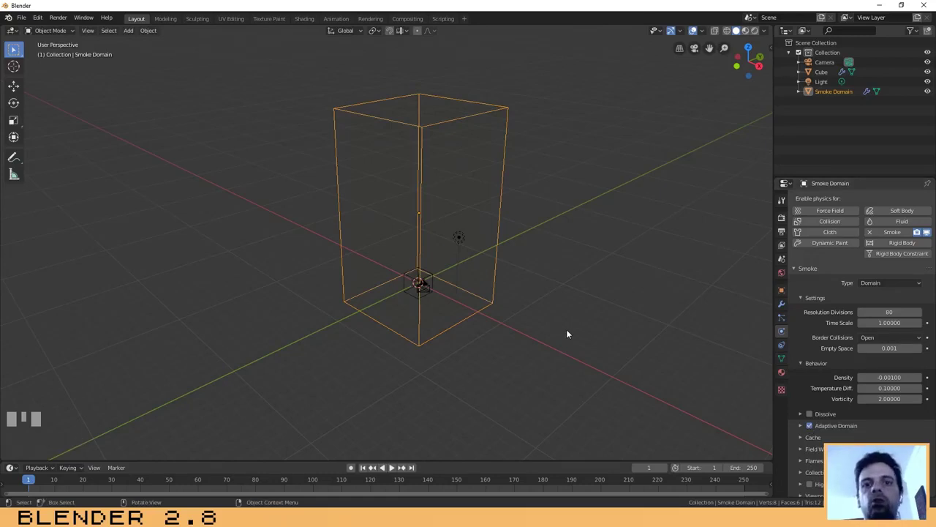
{"action": "scroll", "coordinate": [840, 373], "scroll_direction": "down", "scroll_amount": 1}
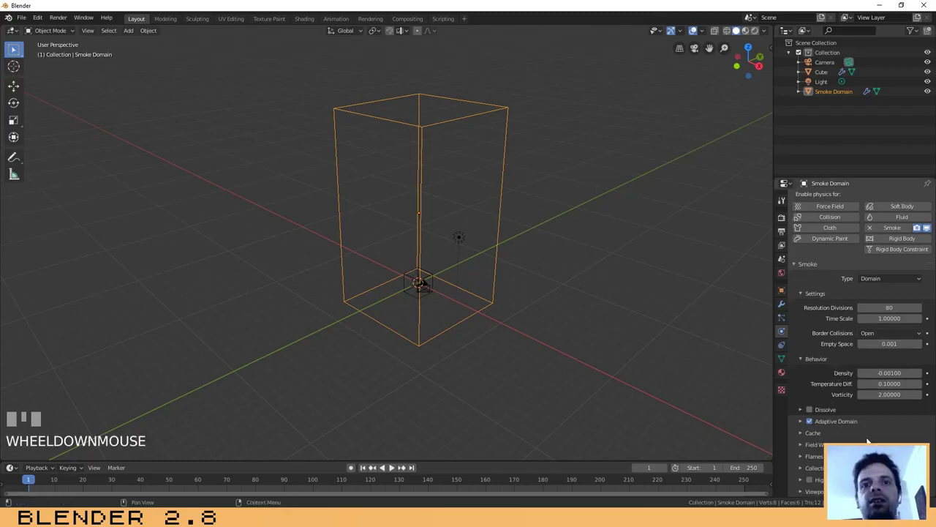
{"action": "scroll", "coordinate": [834, 461], "scroll_direction": "down", "scroll_amount": 1}
{"action": "left_click", "coordinate": [798, 478]}
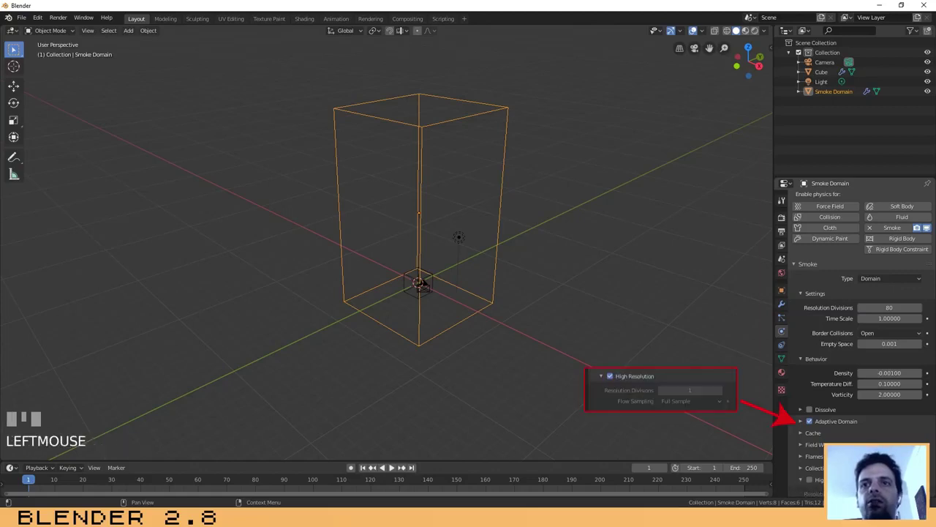
- Enable High Resolution for the smoke domain, keeping its Resolution Divisions at 1 and the domain selected
{"action": "scroll", "coordinate": [808, 453], "scroll_direction": "down", "scroll_amount": 3}
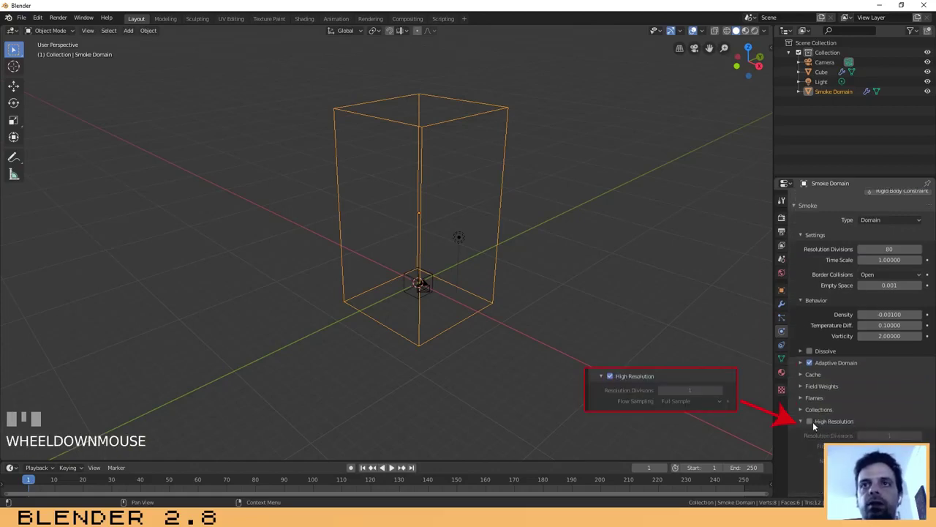
{"action": "left_click", "coordinate": [809, 422]}
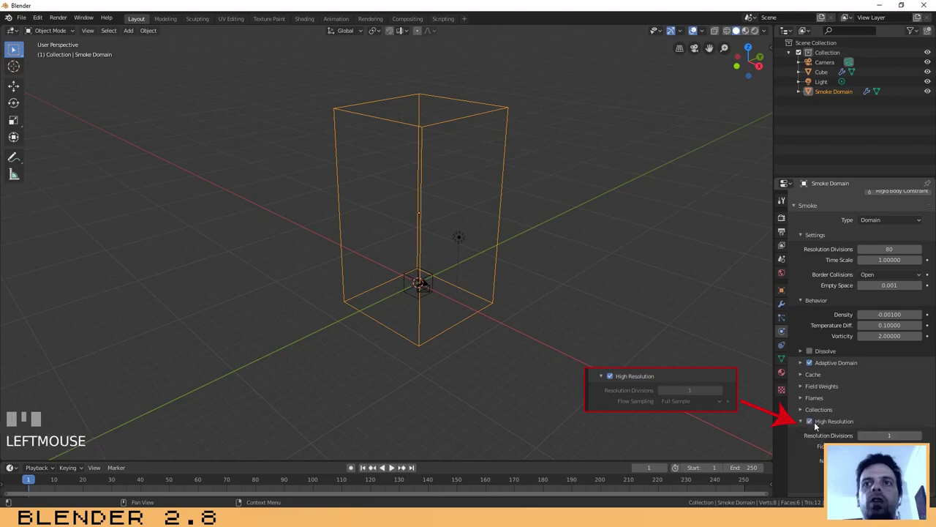
{"action": "left_click", "coordinate": [892, 435]}
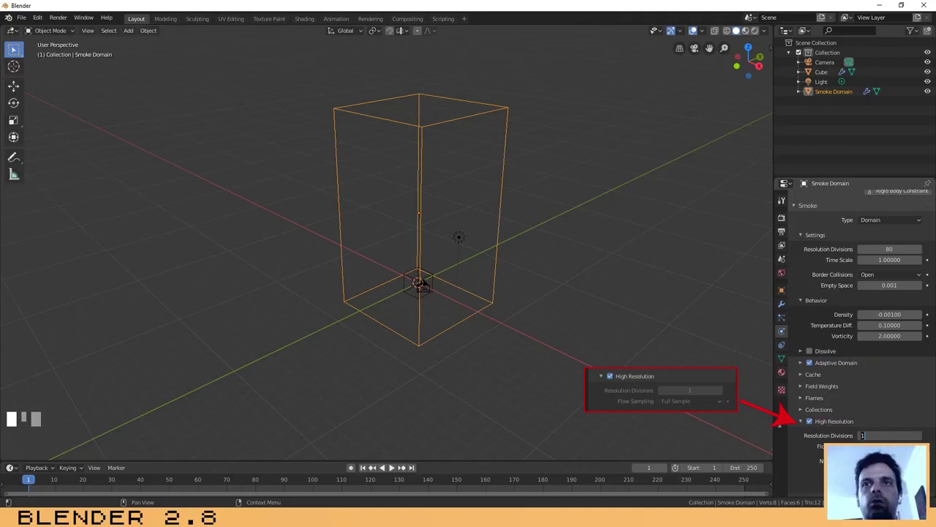
{"action": "left_click", "coordinate": [781, 428]}
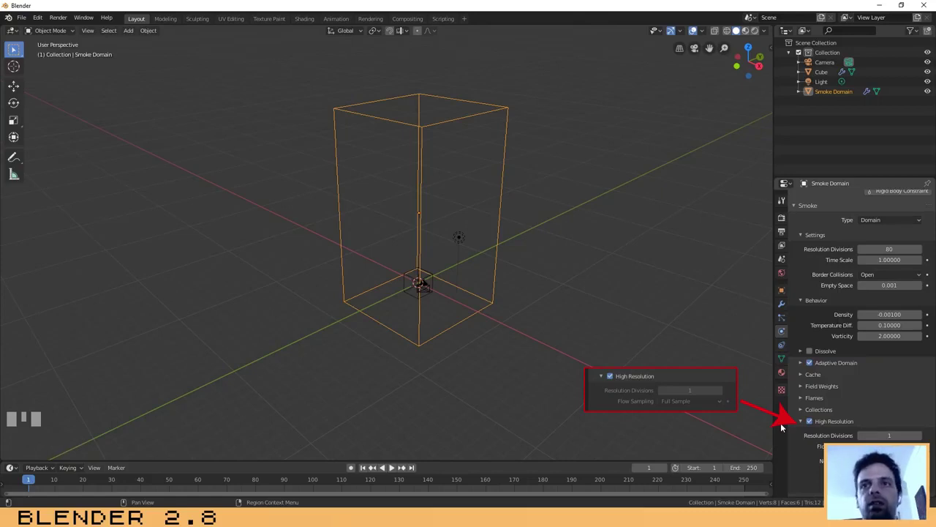
{"action": "left_click", "coordinate": [623, 315]}
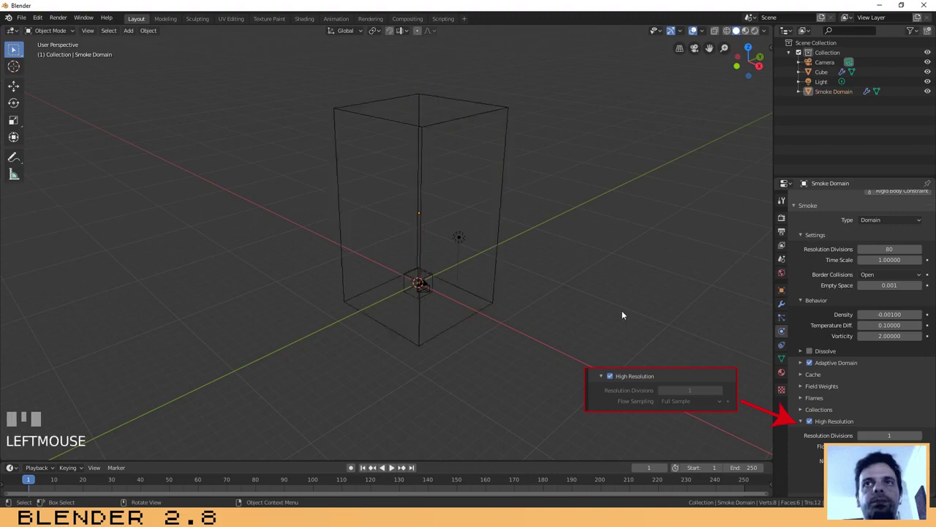
{"action": "left_click", "coordinate": [497, 226]}
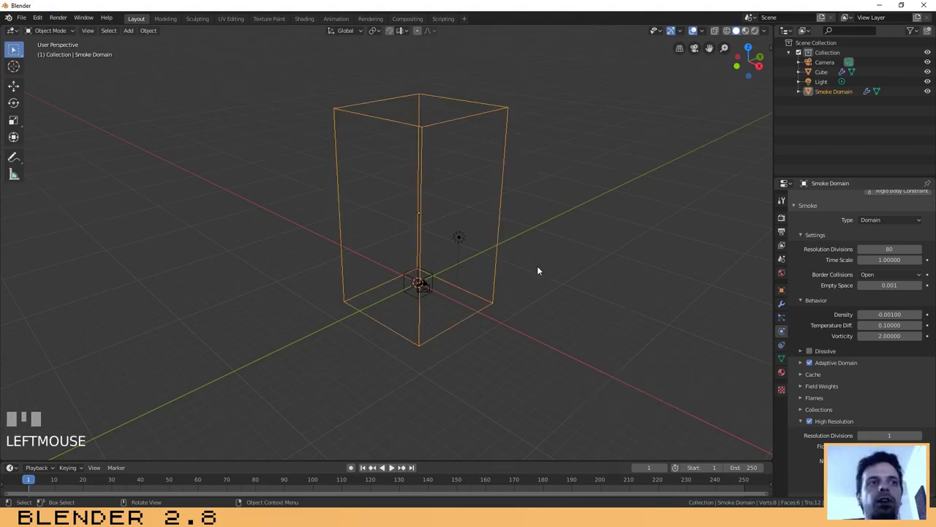
- Enlarge the timeline area, play the smoke simulation, and pause it at frame 48
{"action": "left_click_drag", "start_coordinate": [502, 461], "coordinate": [502, 441]}
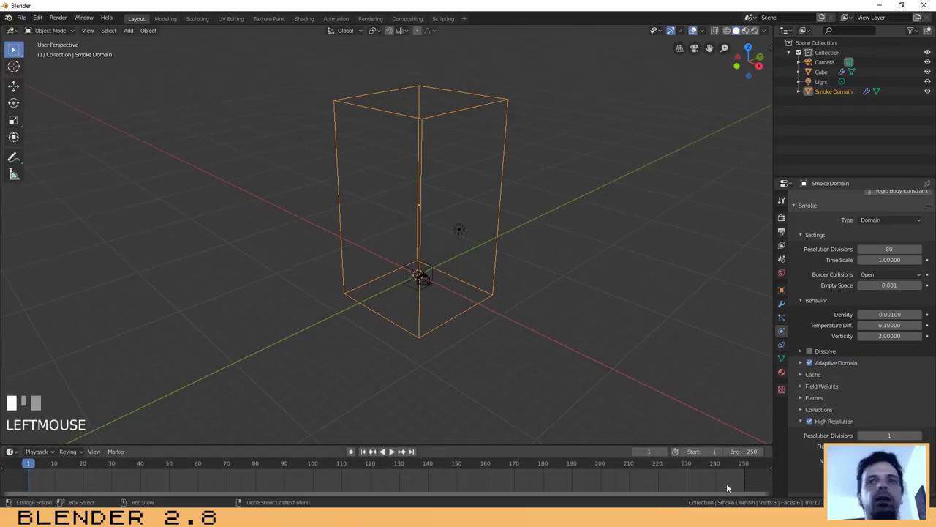
{"action": "right_click", "coordinate": [739, 462]}
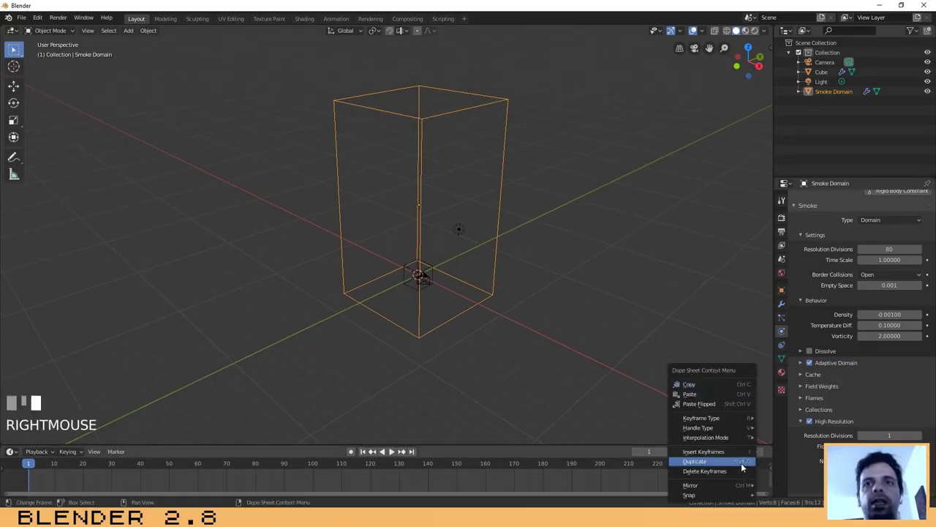
{"action": "left_click", "coordinate": [740, 465]}
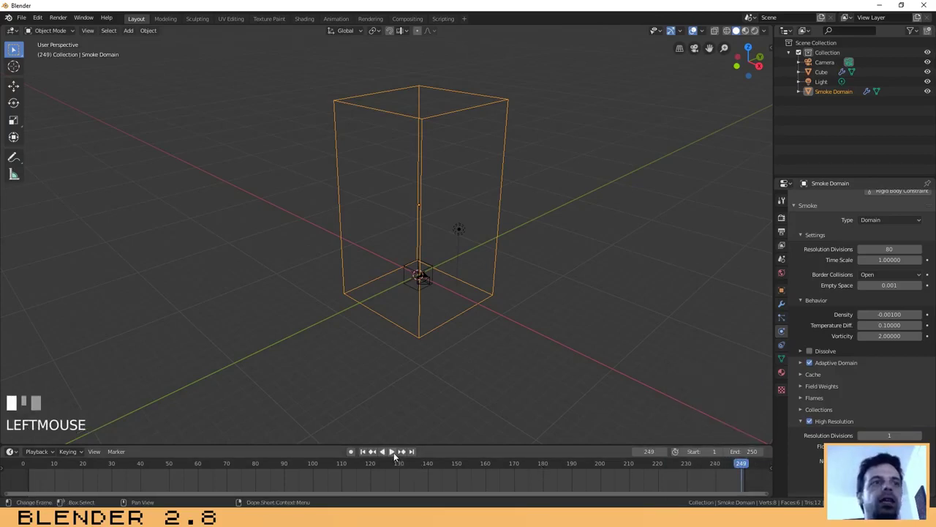
{"action": "left_click", "coordinate": [392, 452]}
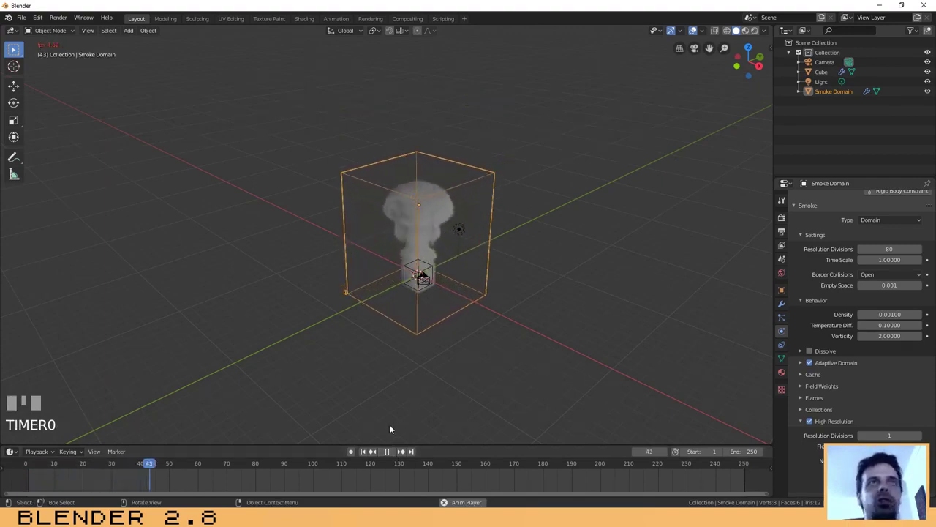
{"action": "left_click", "coordinate": [387, 452]}
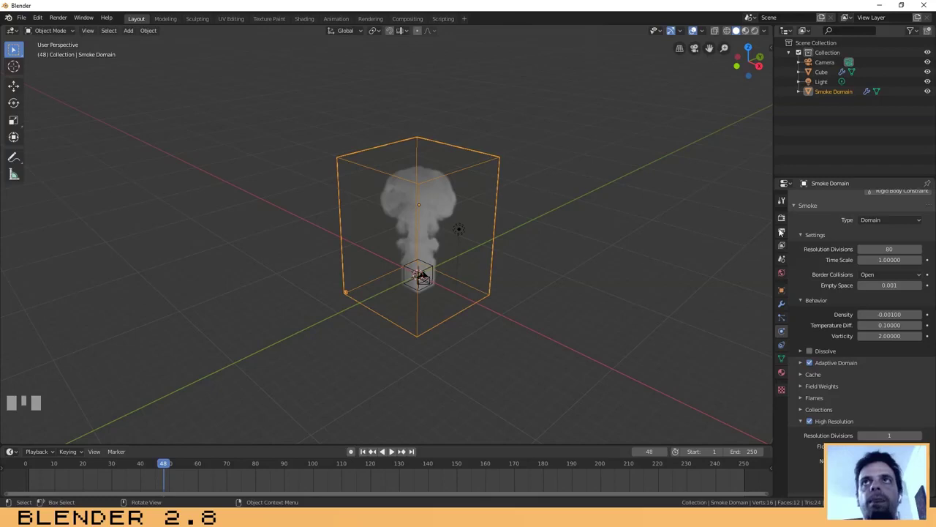
- Keep Eevee as the render engine and set both its Render and Viewport samples to 128
{"action": "scroll", "coordinate": [788, 223], "scroll_direction": "up", "scroll_amount": 3}
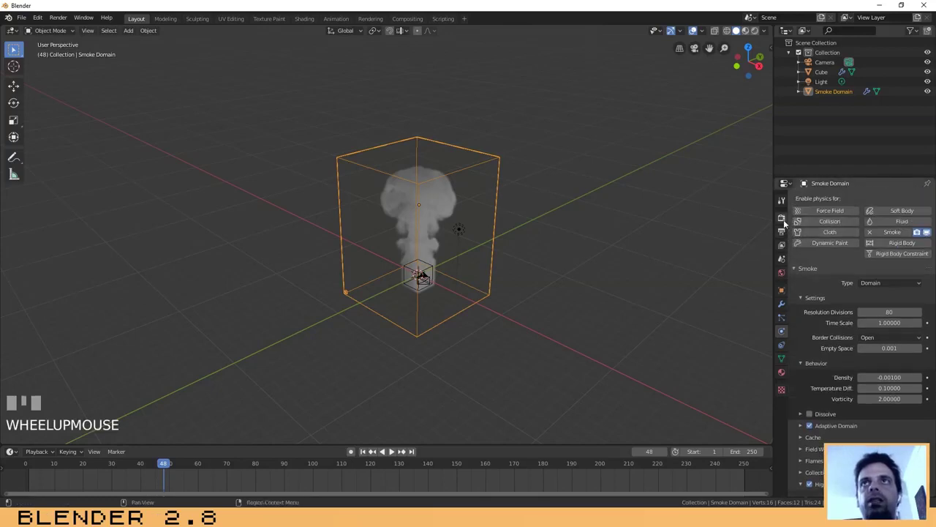
{"action": "left_click", "coordinate": [781, 219]}
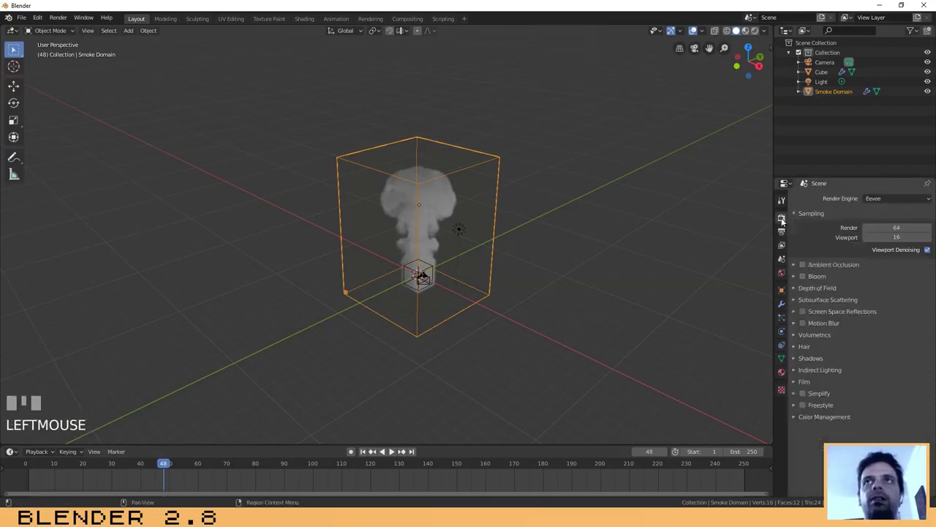
{"action": "left_click", "coordinate": [873, 198]}
{"action": "left_click", "coordinate": [873, 199]}
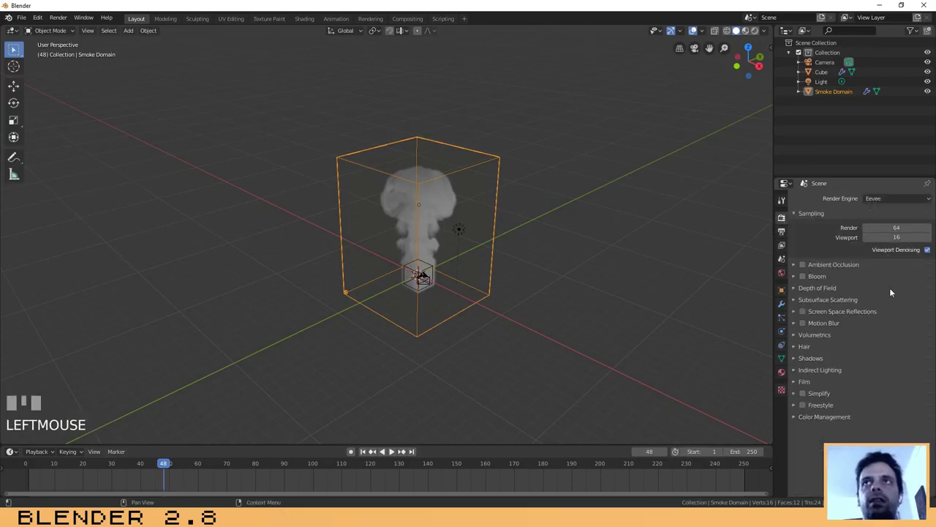
{"action": "left_click", "coordinate": [899, 228]}
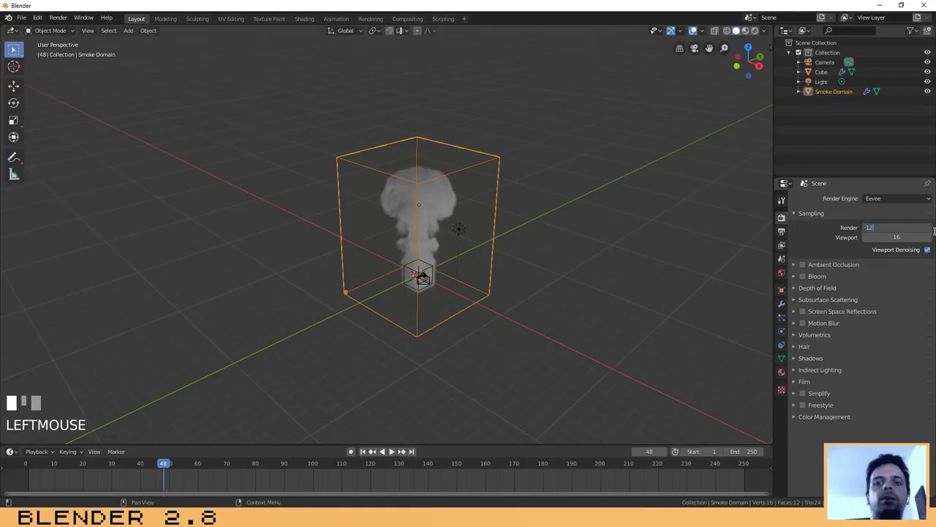
{"action": "key", "text": "Tab"}
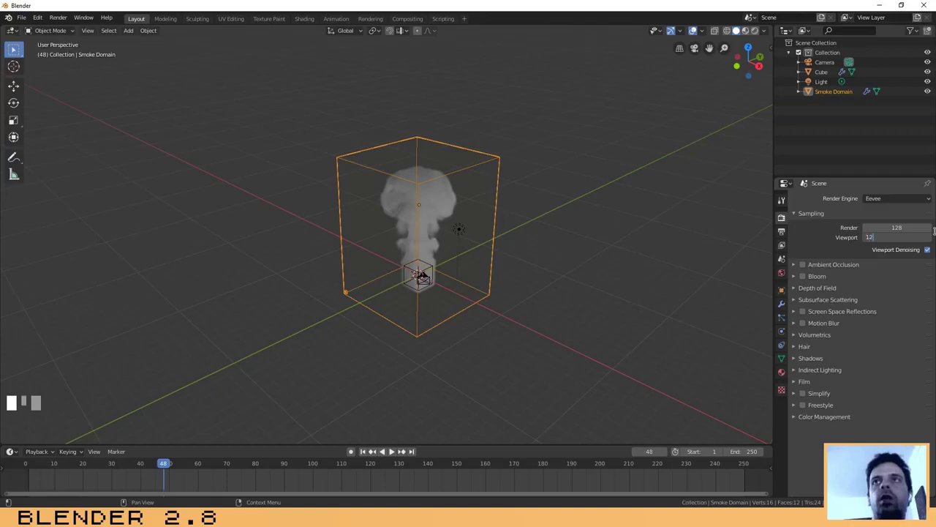
{"action": "left_click", "coordinate": [624, 268]}
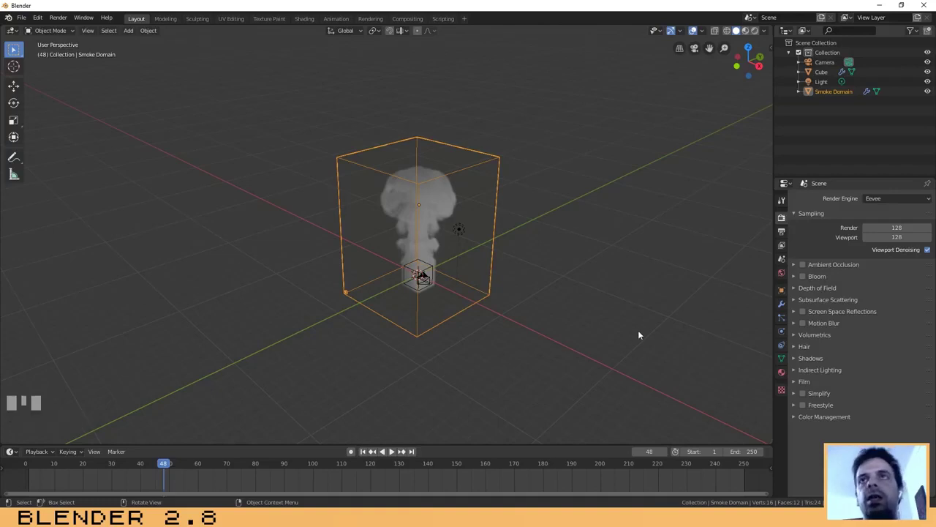
- Switch the viewport to rendered shading and enable Volumetric Shadows in the scene's Volumetrics settings
{"action": "left_click", "coordinate": [794, 334]}
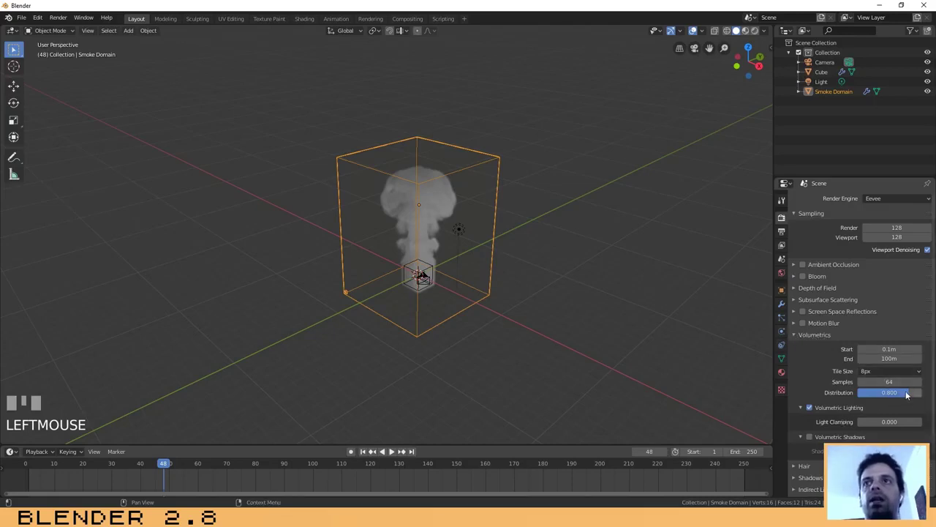
{"action": "left_click", "coordinate": [809, 437]}
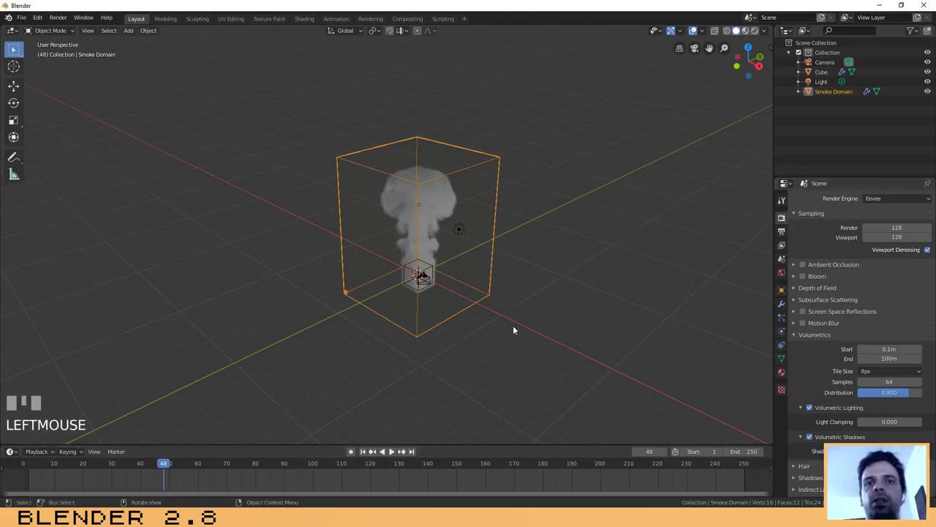
{"action": "left_click", "coordinate": [810, 437]}
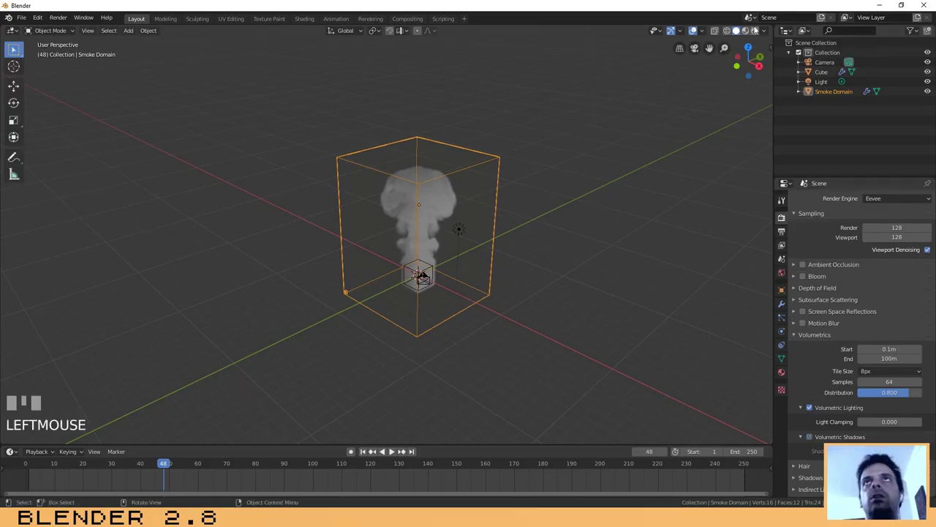
{"action": "left_click", "coordinate": [755, 31]}
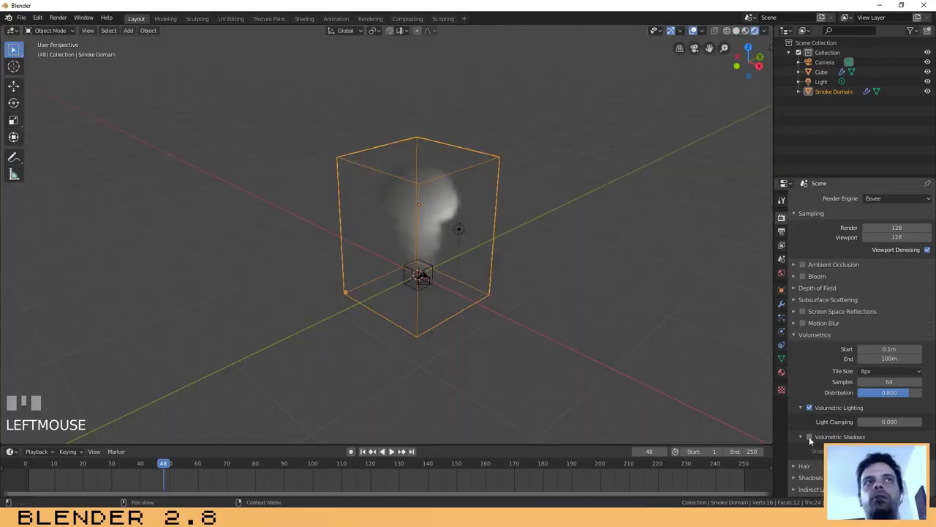
{"action": "left_click", "coordinate": [809, 437]}
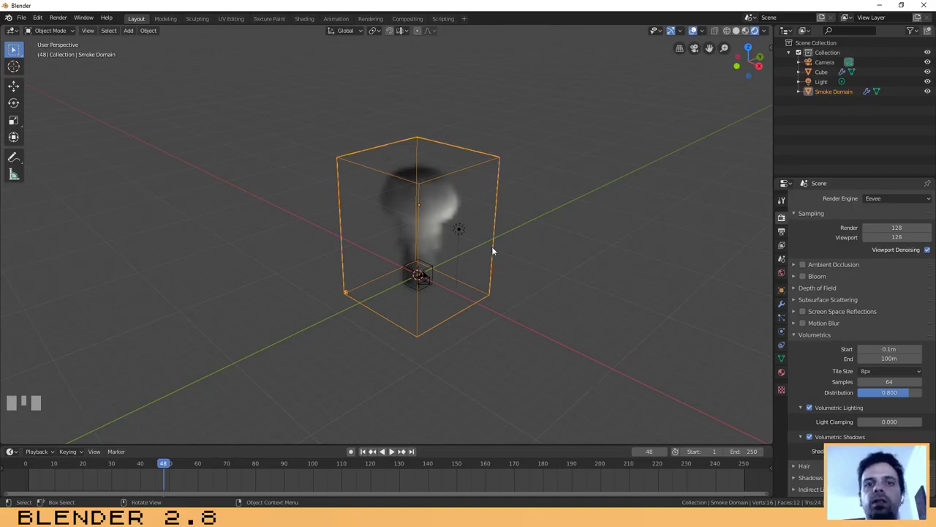
- Check the Tile Size options in the Volumetrics settings, keeping 8px
{"action": "left_click", "coordinate": [872, 372]}
{"action": "left_click", "coordinate": [871, 370]}
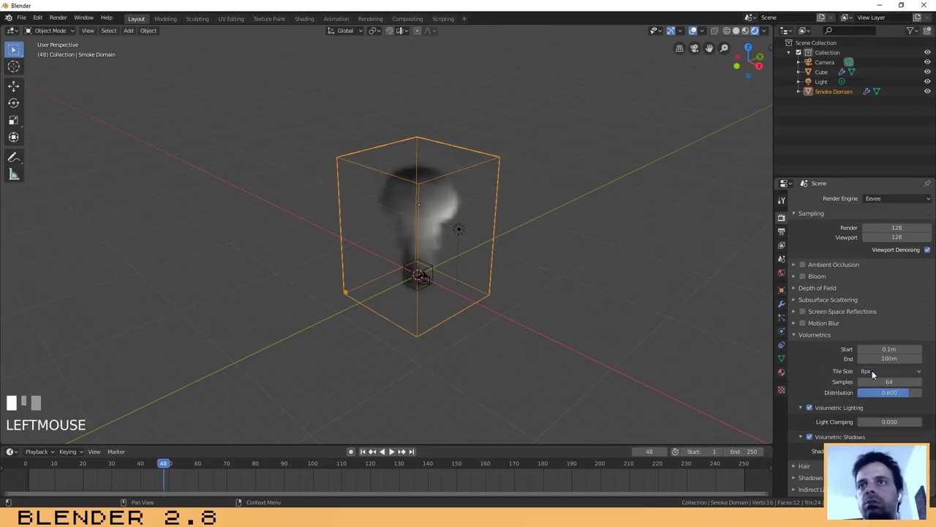
{"action": "left_click", "coordinate": [868, 372]}
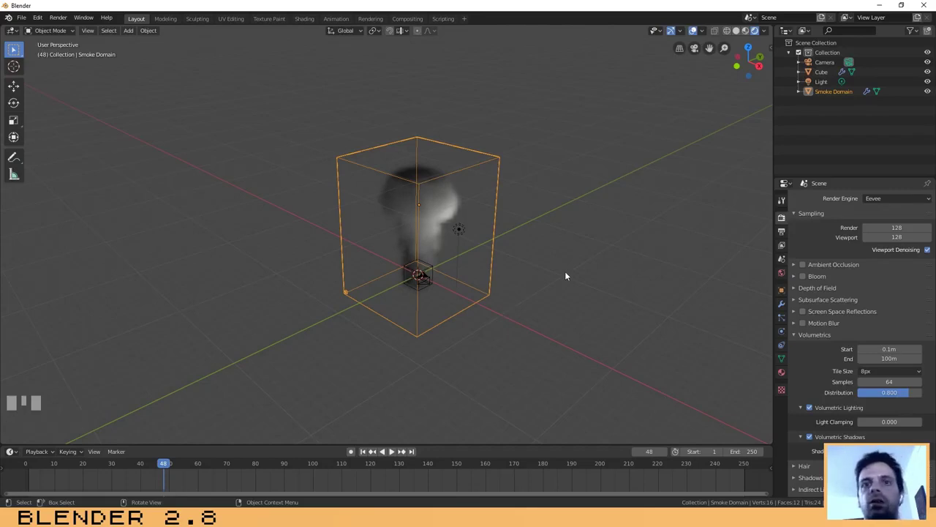
- Resume the smoke simulation from frame 48 in the rendered view and pause it at frame 59
{"action": "middle_click_drag", "start_coordinate": [495, 293], "coordinate": [545, 307]}
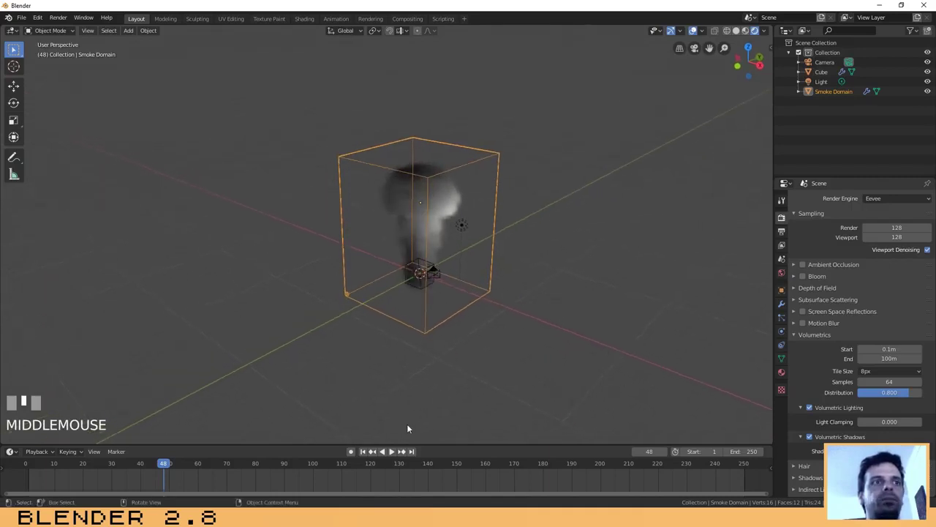
{"action": "left_click", "coordinate": [392, 452]}
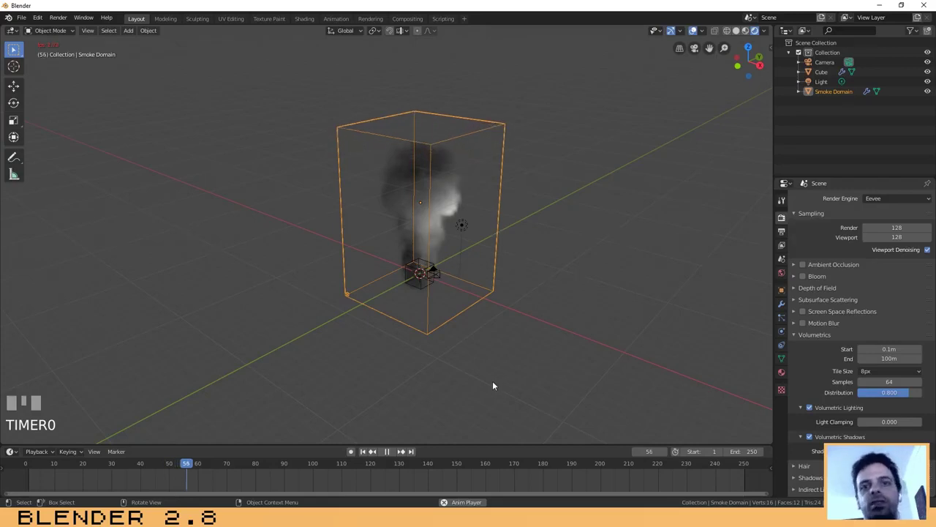
{"action": "key", "text": "space"}
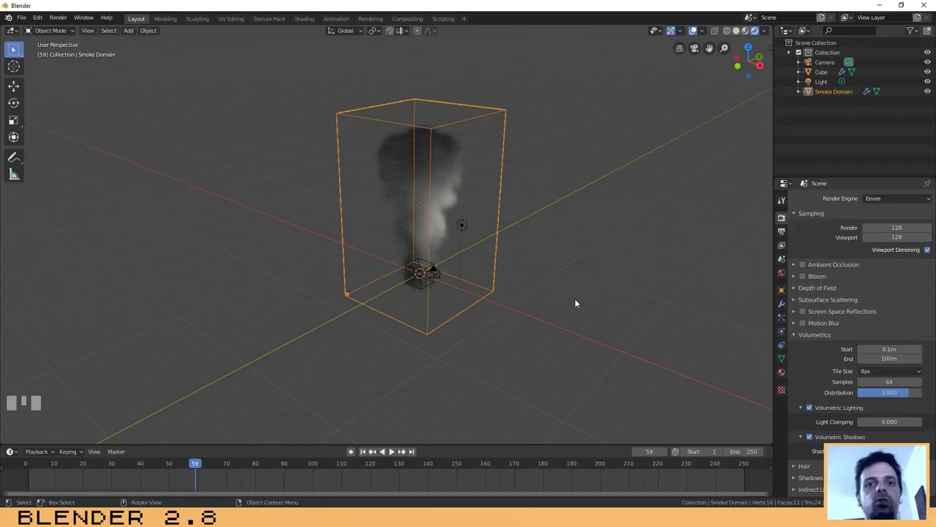
- Open the cube's material settings and change the World background color to black
{"action": "left_click", "coordinate": [411, 270]}
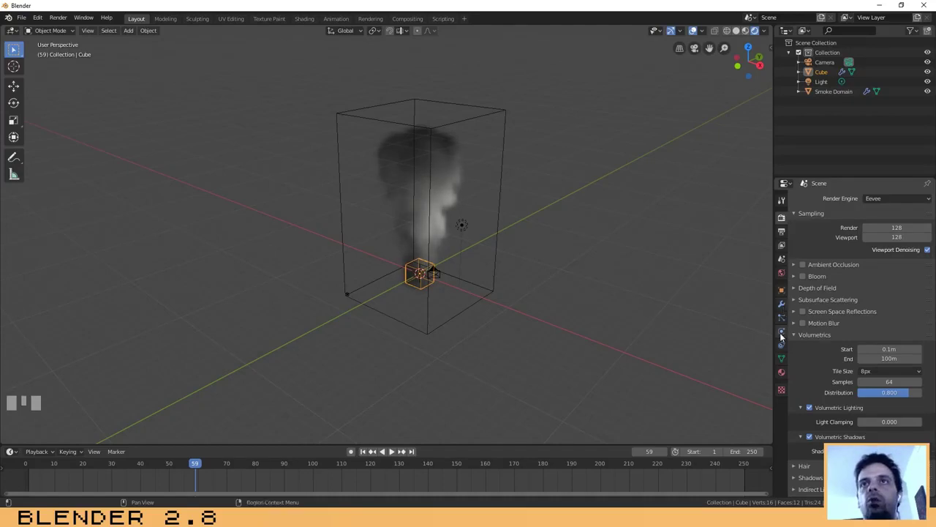
{"action": "left_click", "coordinate": [781, 372]}
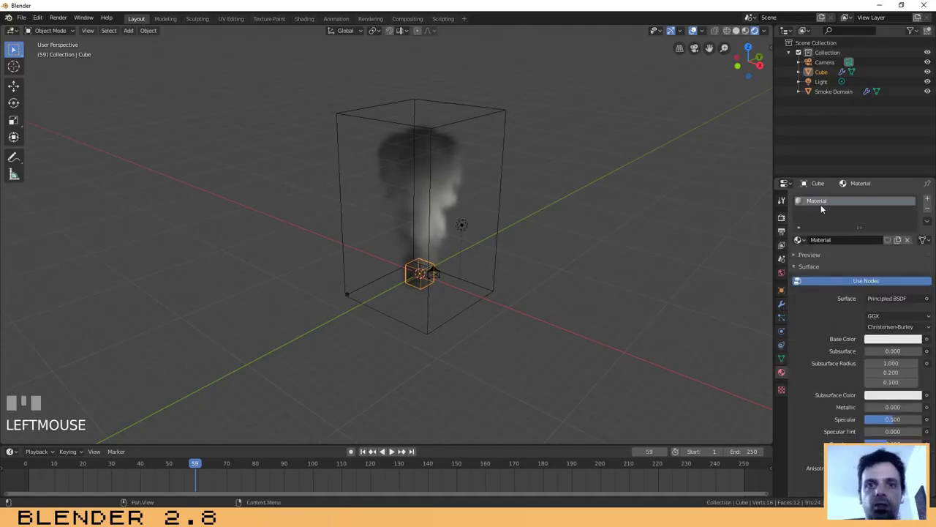
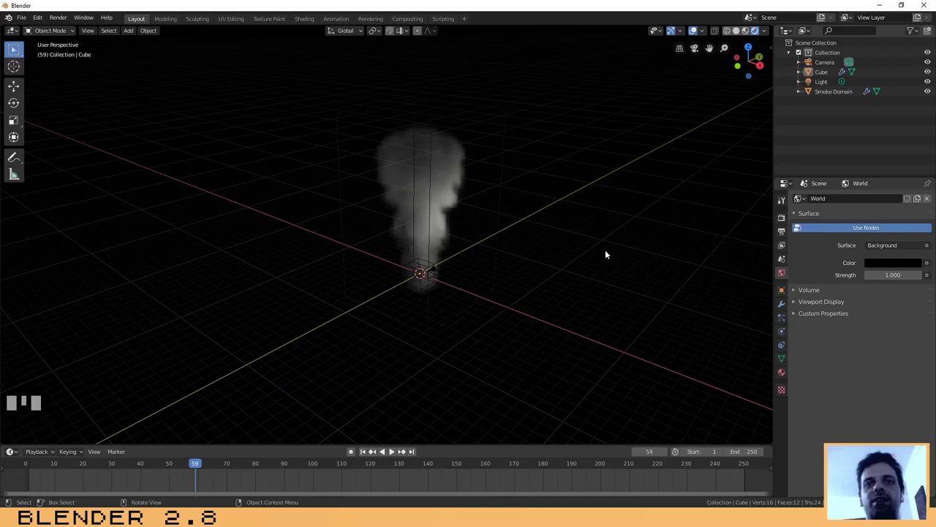
- Move the light from beside the smoke column to a position above its top
{"action": "middle_click_drag", "start_coordinate": [512, 285], "coordinate": [521, 280]}
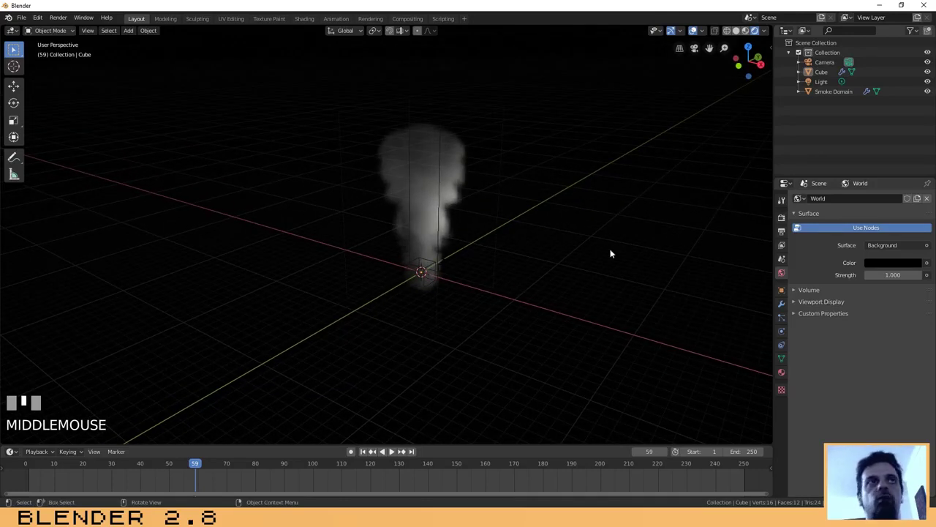
{"action": "middle_click_drag", "start_coordinate": [538, 221], "coordinate": [540, 234]}
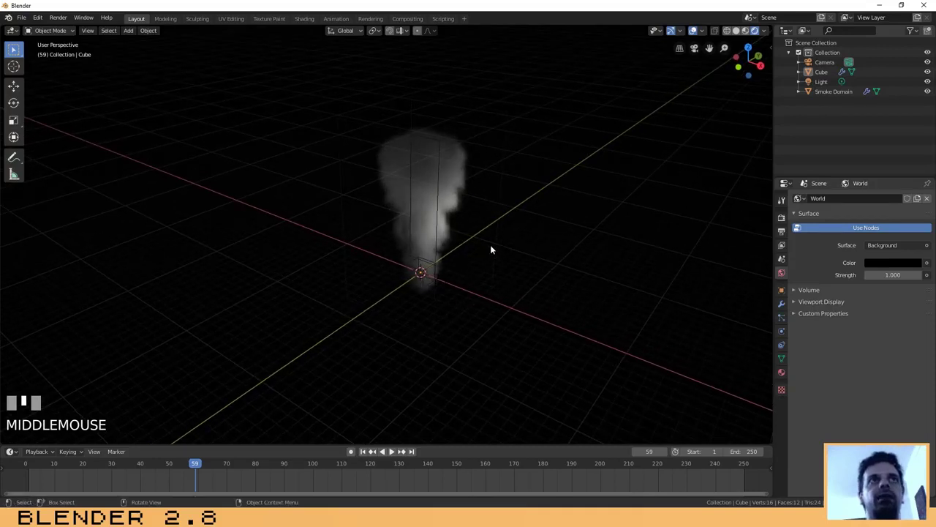
{"action": "left_click", "coordinate": [466, 229]}
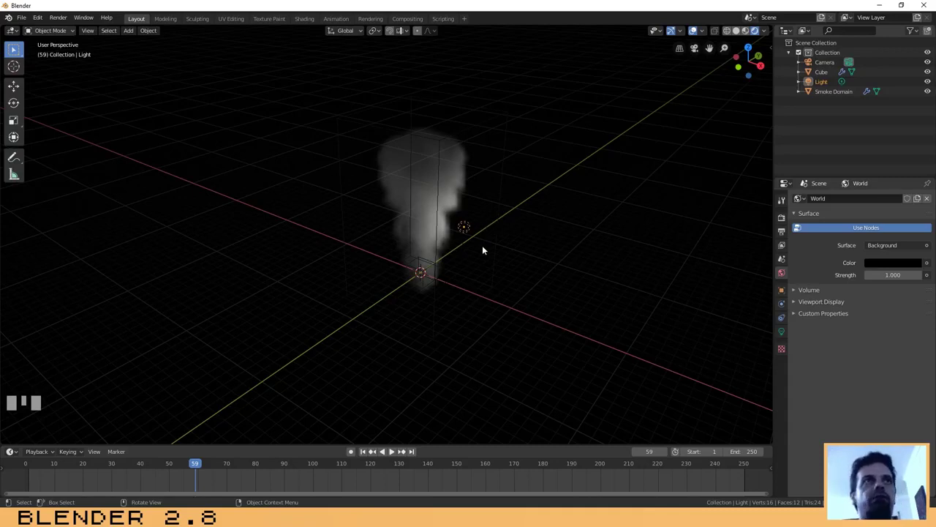
{"action": "key", "text": "g"}
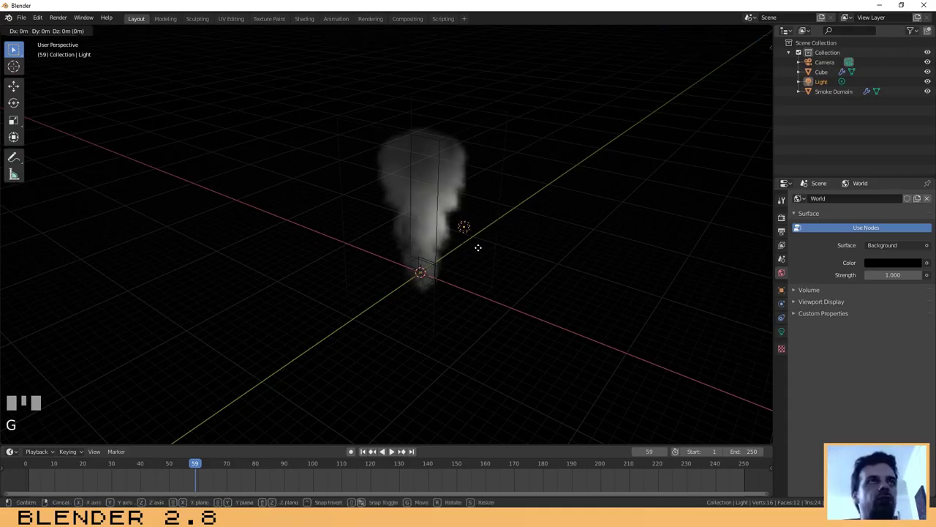
{"action": "left_click", "coordinate": [440, 87]}
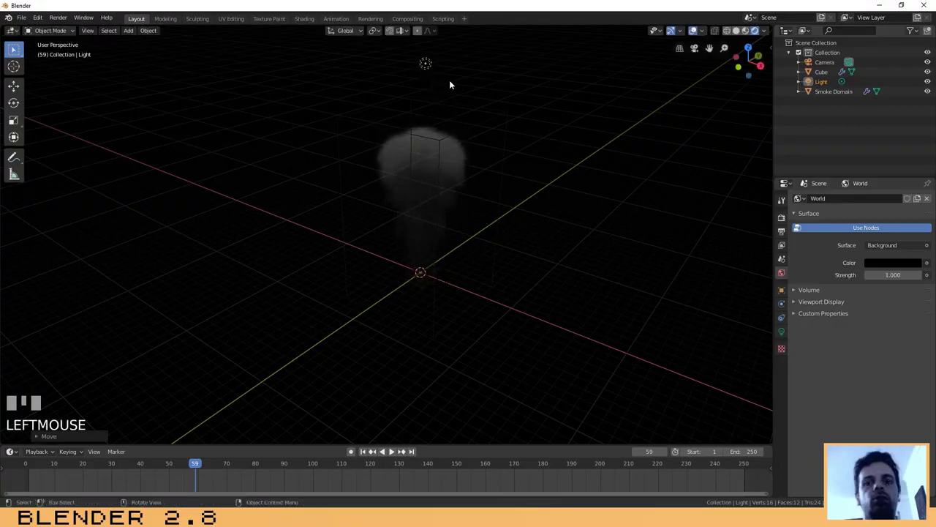
- Move the light in top view so it sits centred directly over the smoke column
{"action": "key", "text": "KP_7"}
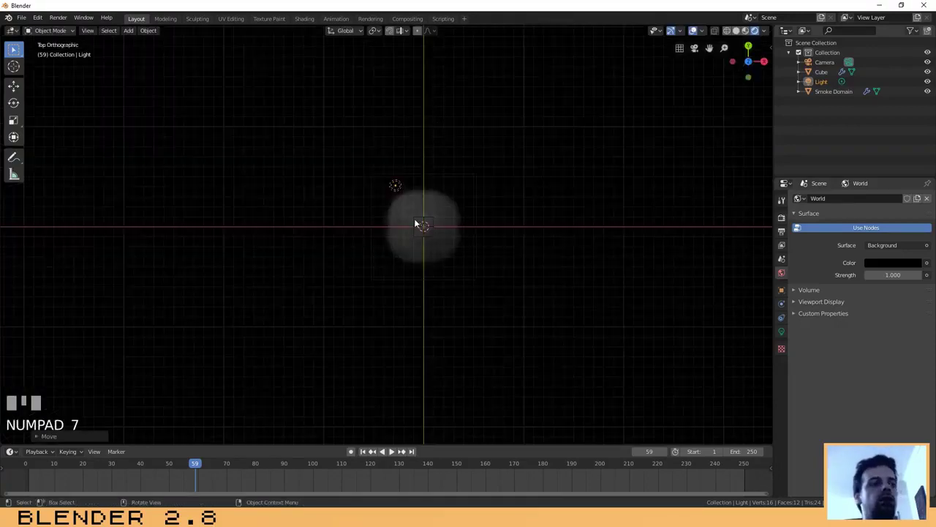
{"action": "key", "text": "g"}
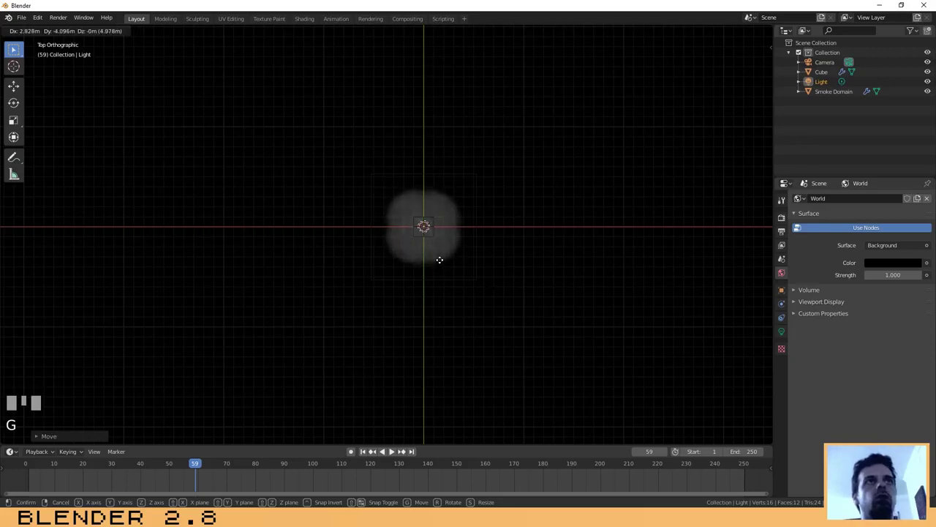
{"action": "left_click", "coordinate": [439, 262]}
{"action": "middle_click_drag", "start_coordinate": [492, 289], "coordinate": [466, 197]}
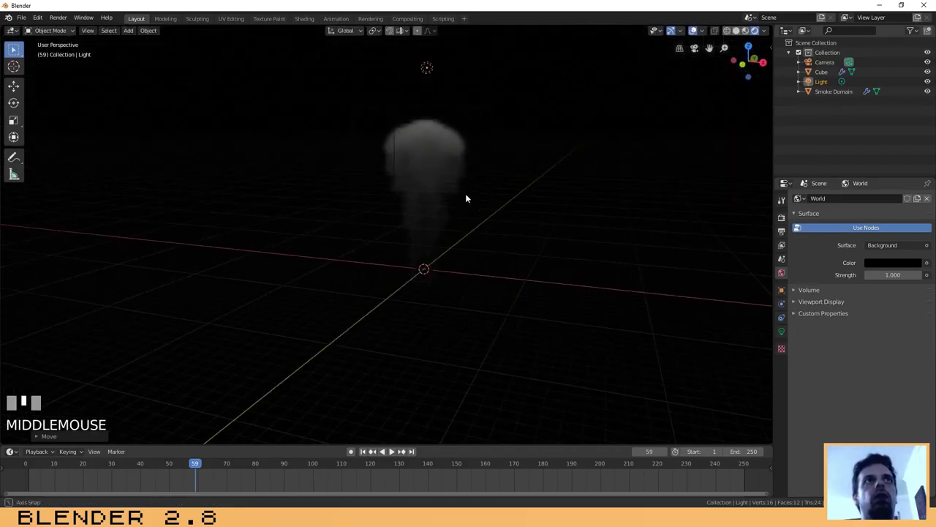
- Change the light's type to Sun and set its strength to 10
{"action": "left_click", "coordinate": [782, 333]}
{"action": "left_click", "coordinate": [844, 239]}
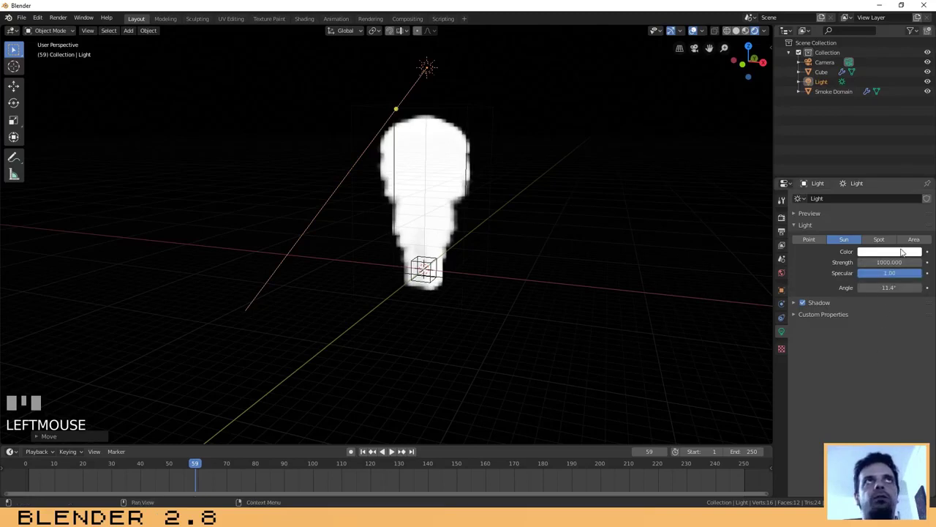
{"action": "left_click", "coordinate": [900, 261]}
{"action": "left_click", "coordinate": [902, 263]}
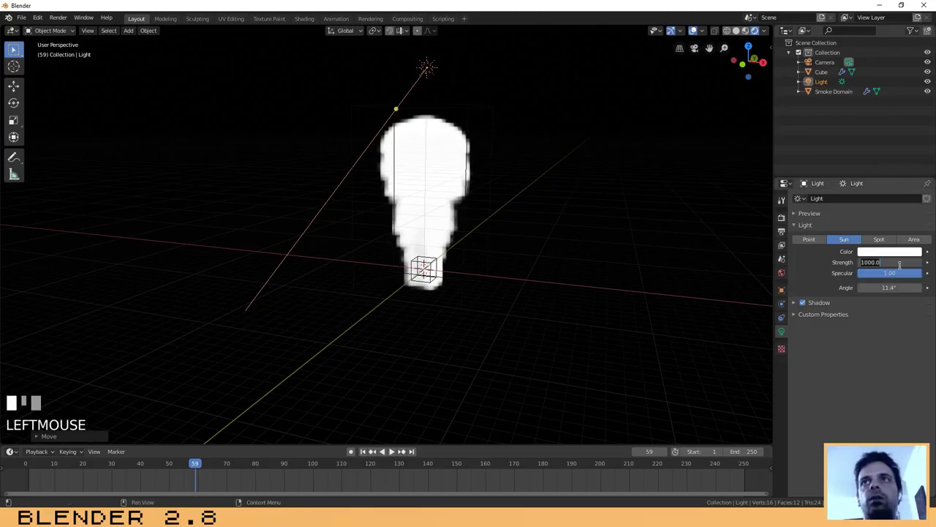
{"action": "type", "text": "10"}
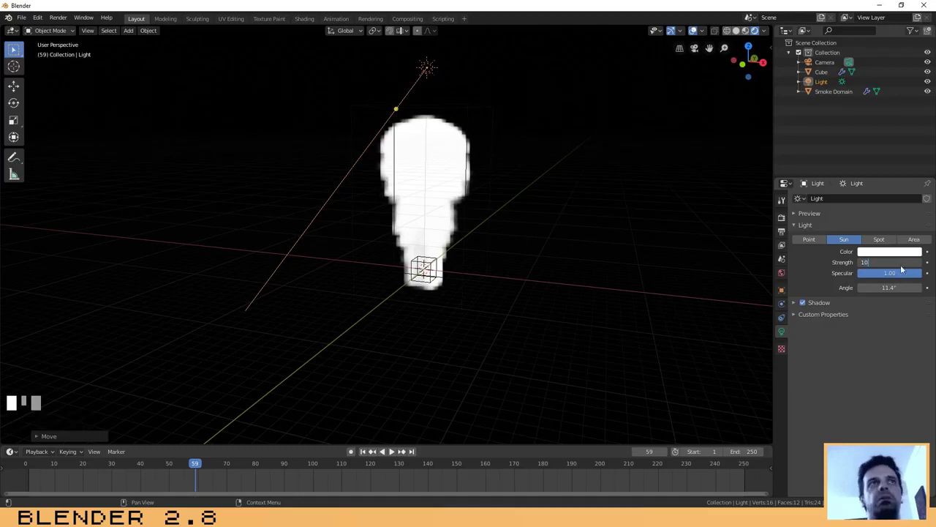
{"action": "key", "text": "KP_Enter"}
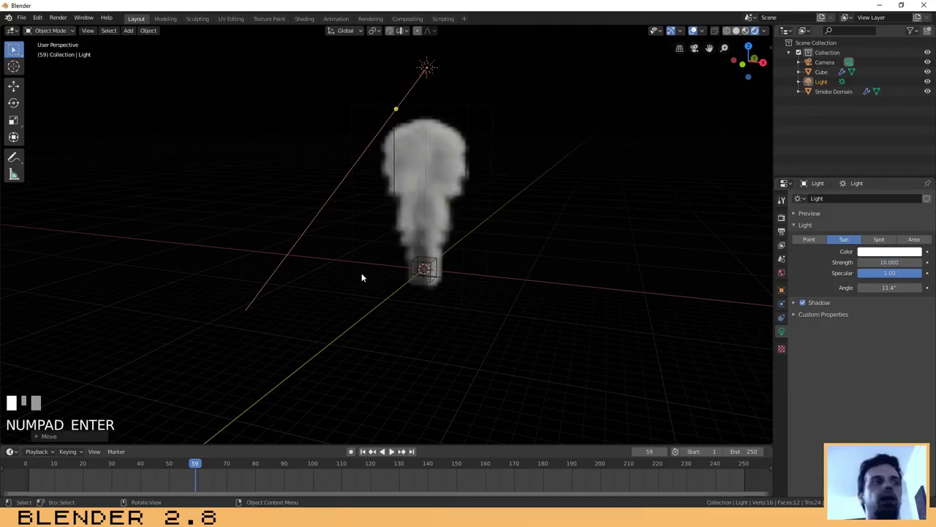
- Scale the sun light down and move it from above the smoke column to a position beside its top
{"action": "middle_click_drag", "start_coordinate": [414, 245], "coordinate": [397, 256]}
{"action": "key", "text": "s"}
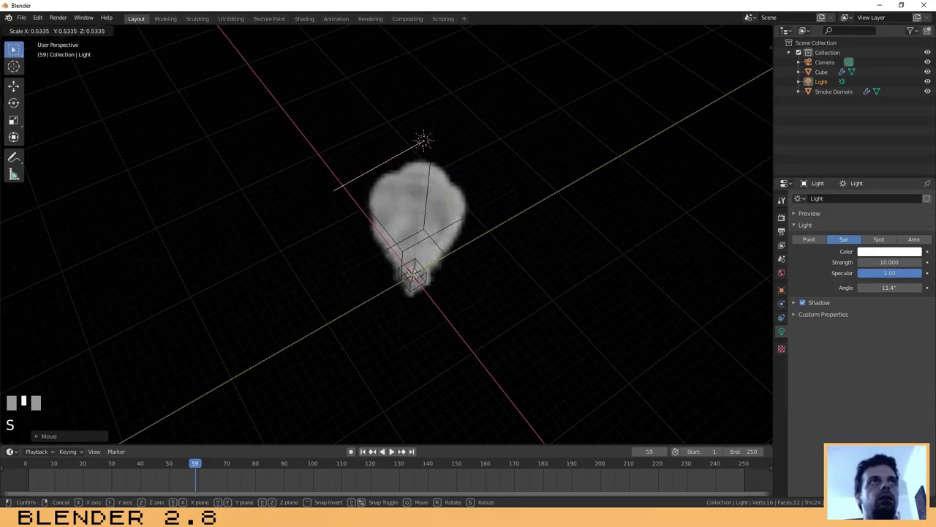
{"action": "left_click", "coordinate": [445, 185]}
{"action": "key", "text": "g"}
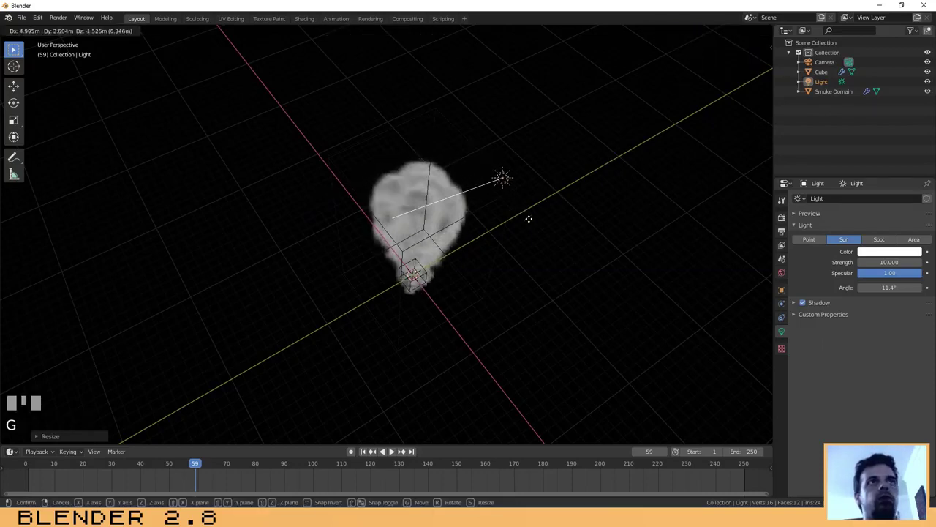
{"action": "left_click", "coordinate": [562, 233]}
{"action": "middle_click_drag", "start_coordinate": [456, 292], "coordinate": [503, 247]}
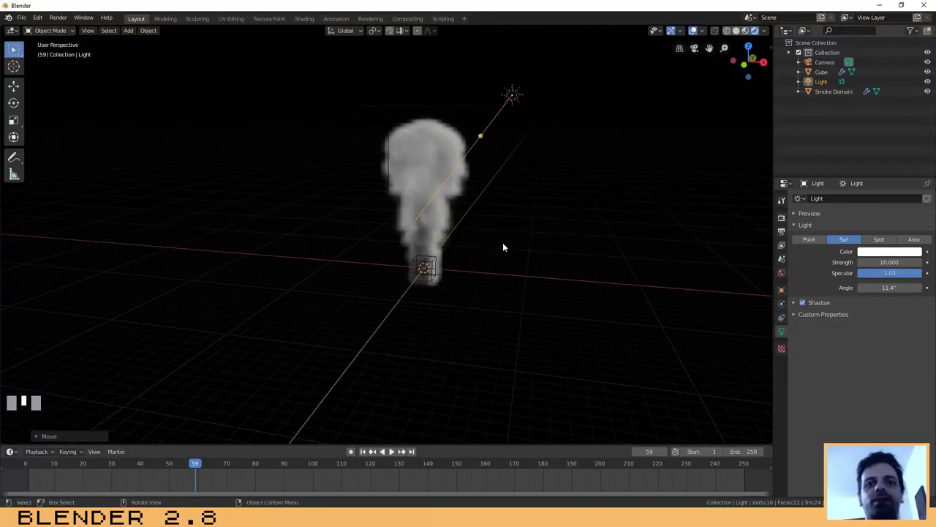
- Change the sun light's color from white to a darkened orange
{"action": "left_click", "coordinate": [888, 253]}
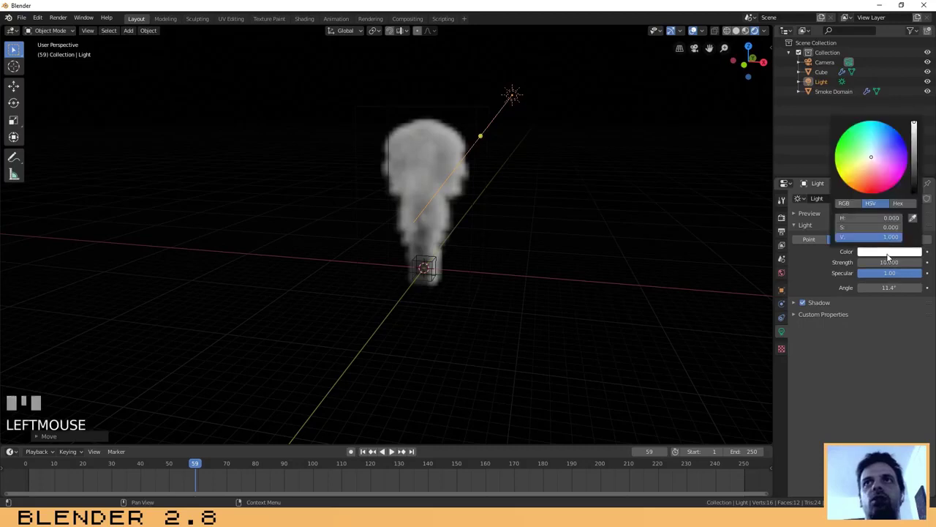
{"action": "left_click_drag", "start_coordinate": [914, 128], "coordinate": [860, 180]}
{"action": "middle_click_drag", "start_coordinate": [372, 288], "coordinate": [442, 291]}
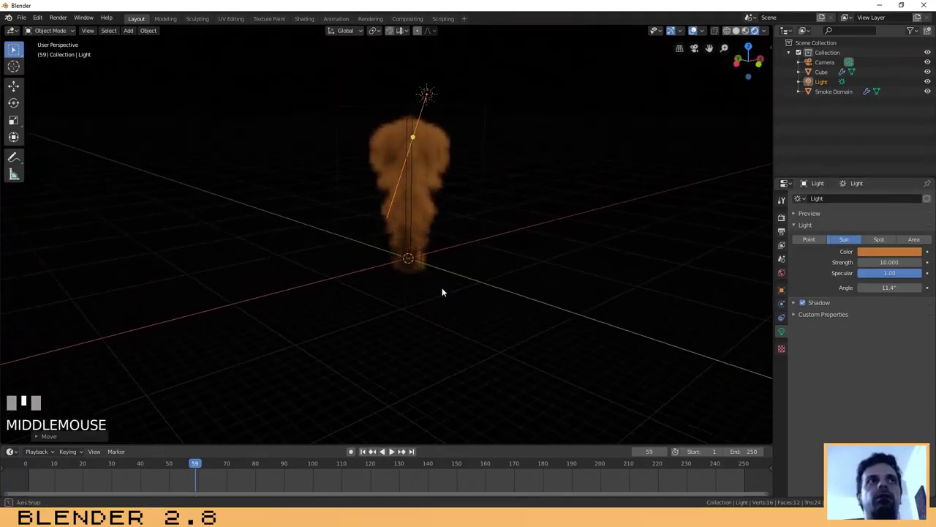
{"action": "middle_click_drag", "start_coordinate": [356, 251], "coordinate": [357, 277], "text": "shift"}
{"action": "left_click", "coordinate": [431, 290]}
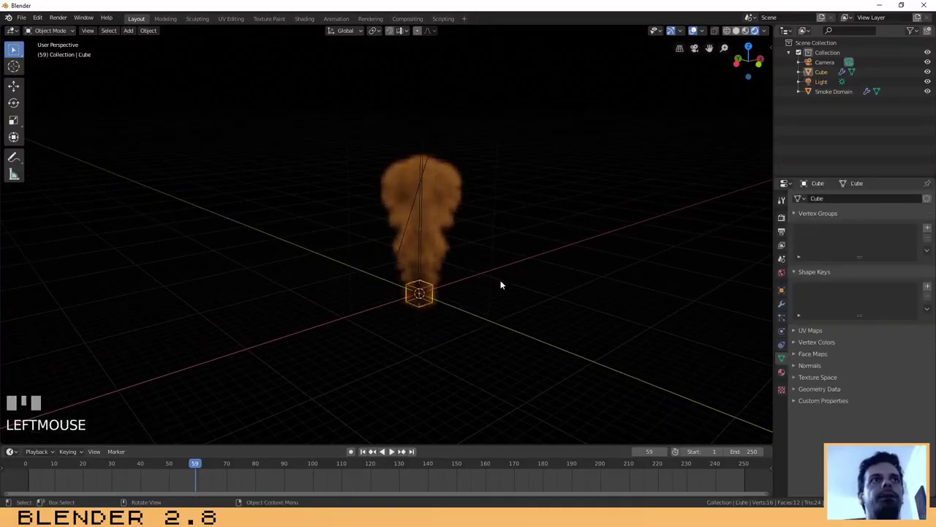
{"action": "middle_click_drag", "start_coordinate": [562, 234], "coordinate": [548, 212]}
{"action": "left_click", "coordinate": [417, 116]}
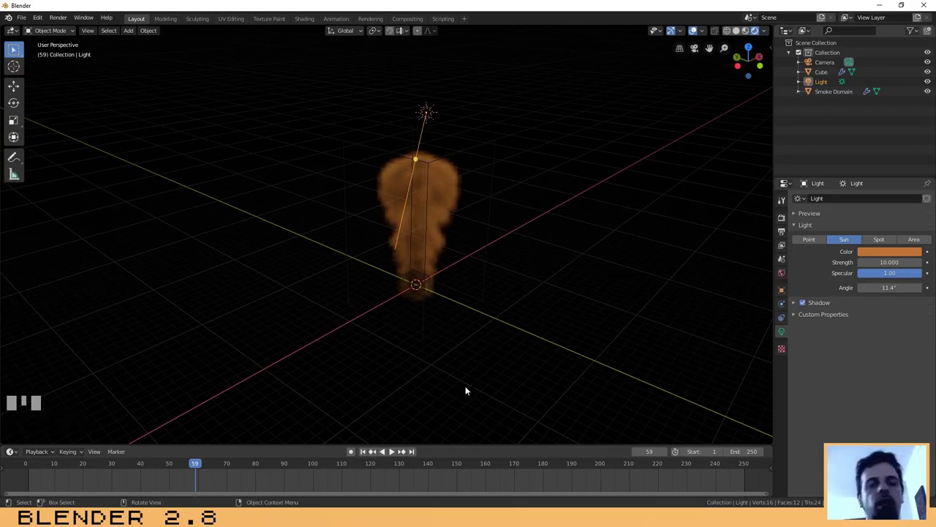
{"action": "middle_click_drag", "start_coordinate": [469, 297], "coordinate": [405, 310]}
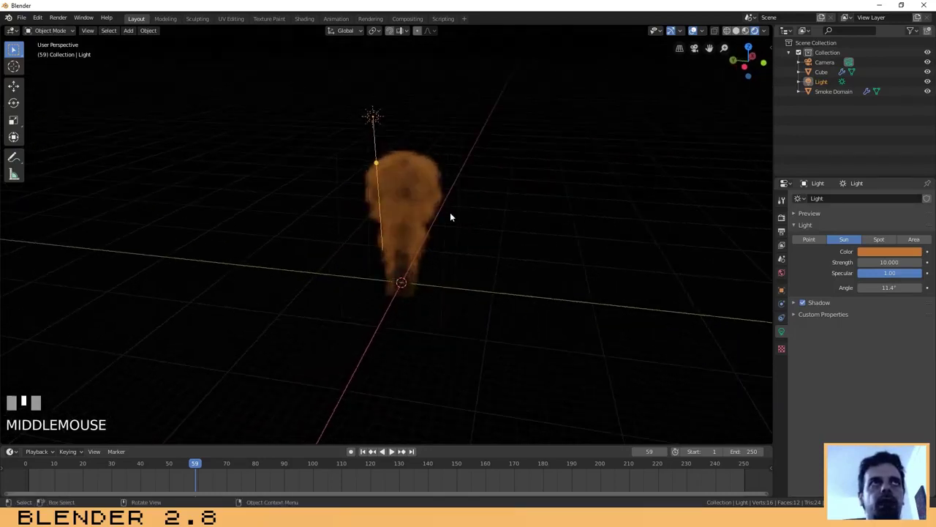
- Play the orange-lit smoke from frame 59 to frame 67 and return the timeline to frame 1
{"action": "left_click", "coordinate": [392, 451]}
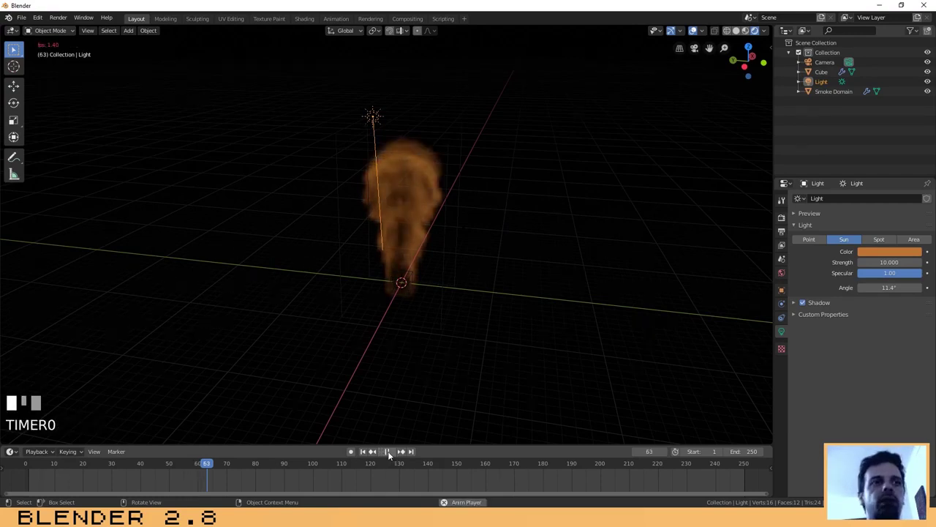
{"action": "left_click", "coordinate": [387, 452]}
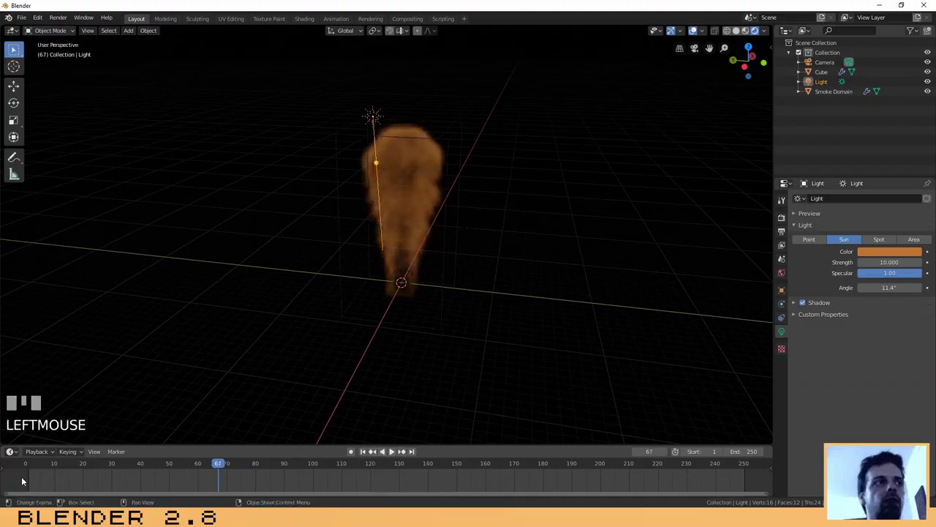
{"action": "left_click_drag", "start_coordinate": [219, 467], "coordinate": [28, 468]}
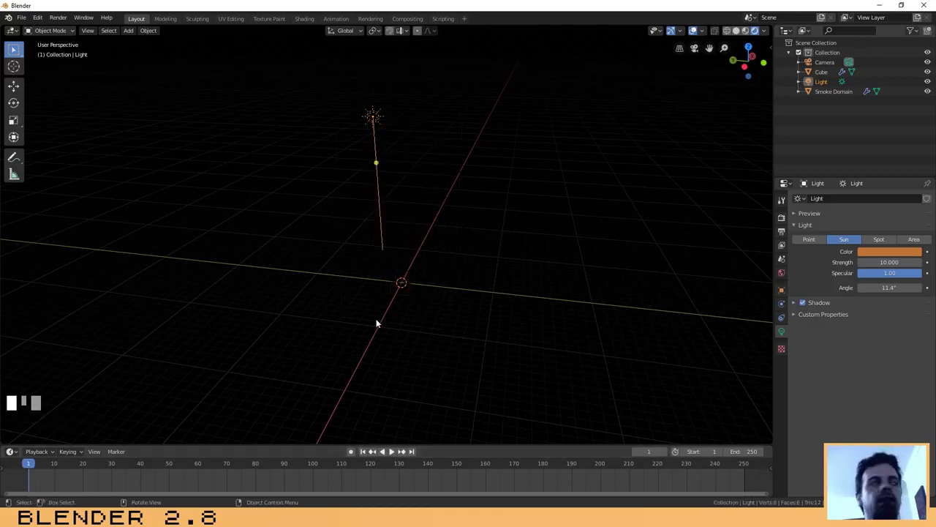
- Save the project as untitled.blend in the Desktop folder
{"action": "left_click", "coordinate": [21, 17]}
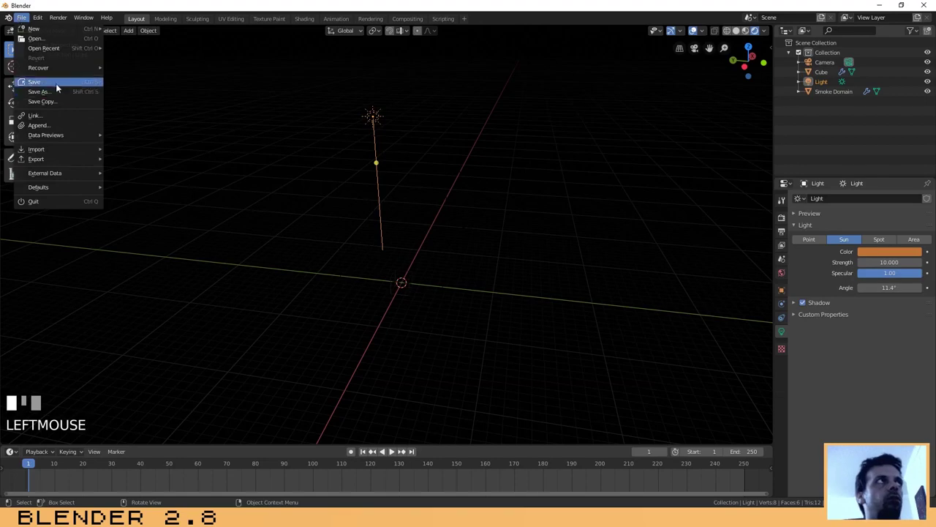
{"action": "left_click", "coordinate": [56, 86]}
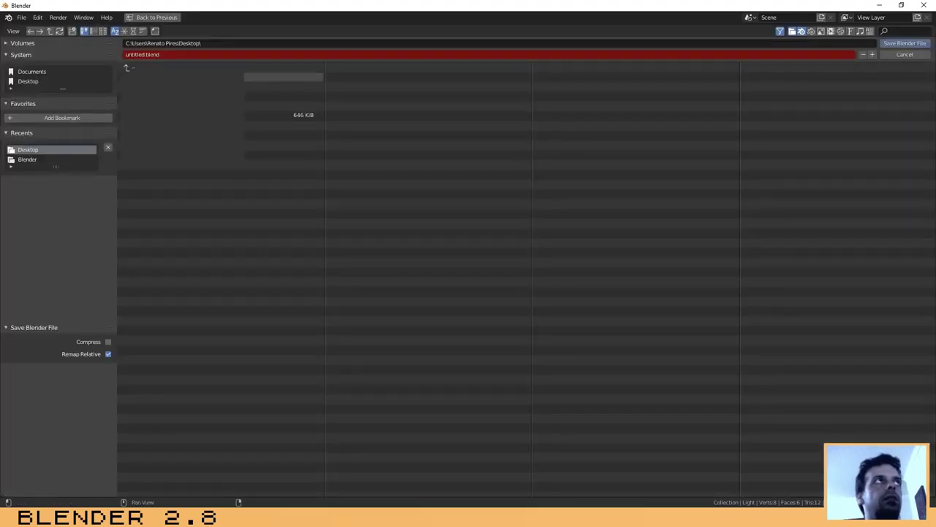
{"action": "left_click", "coordinate": [905, 43]}
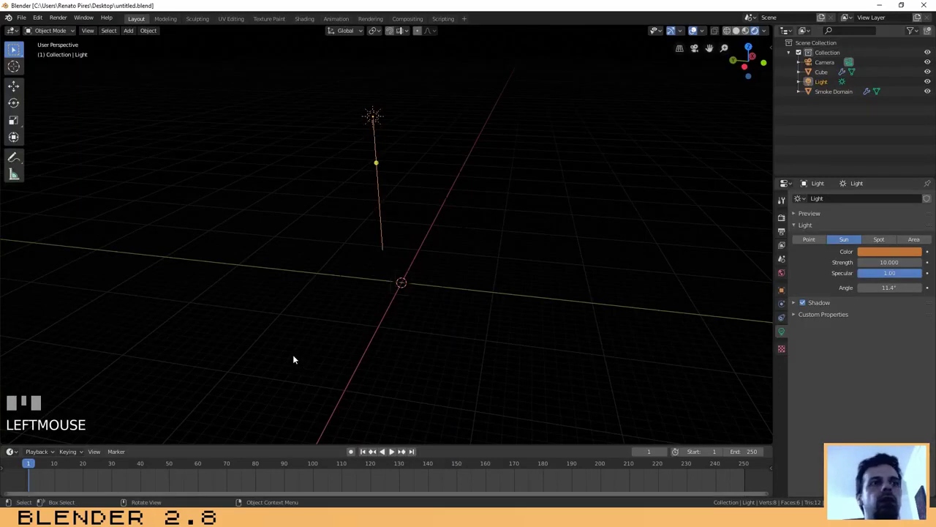
- Bake the Smoke Domain's cache for frames 1 to 250 from its smoke physics settings
{"action": "left_click", "coordinate": [444, 205]}
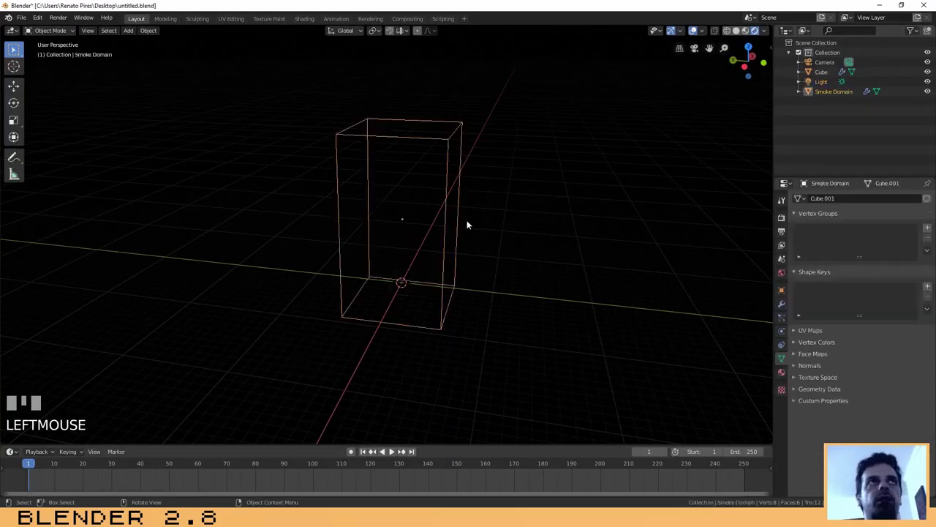
{"action": "left_click", "coordinate": [781, 331]}
{"action": "scroll", "coordinate": [840, 406], "scroll_direction": "down", "scroll_amount": 3}
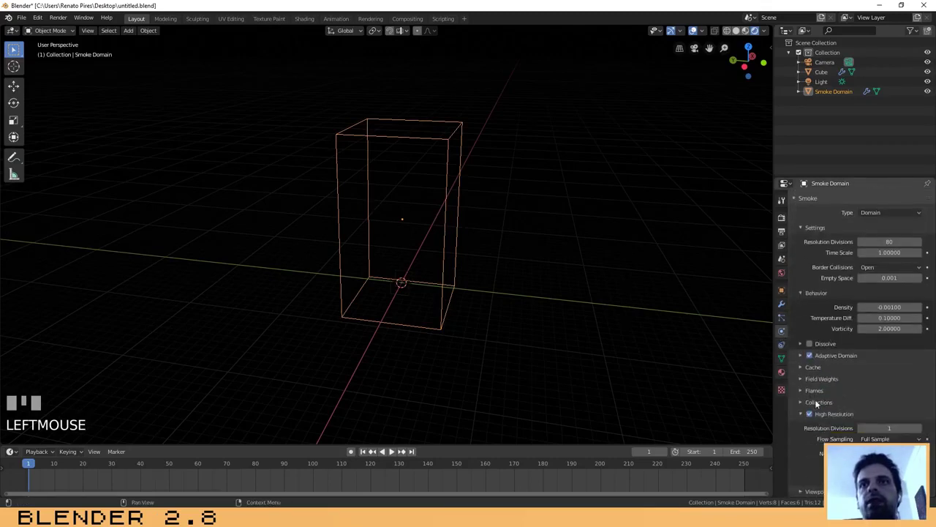
{"action": "left_click", "coordinate": [800, 367]}
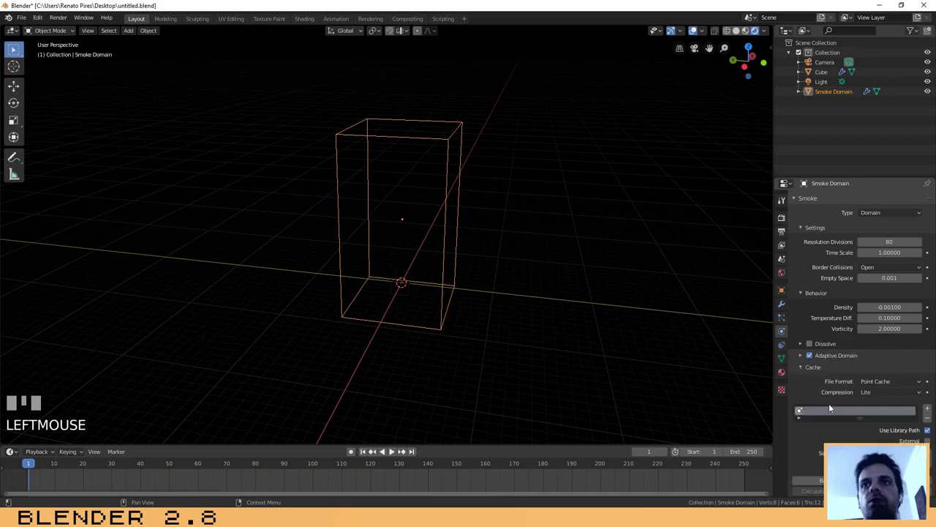
{"action": "scroll", "coordinate": [829, 403], "scroll_direction": "down", "scroll_amount": 2}
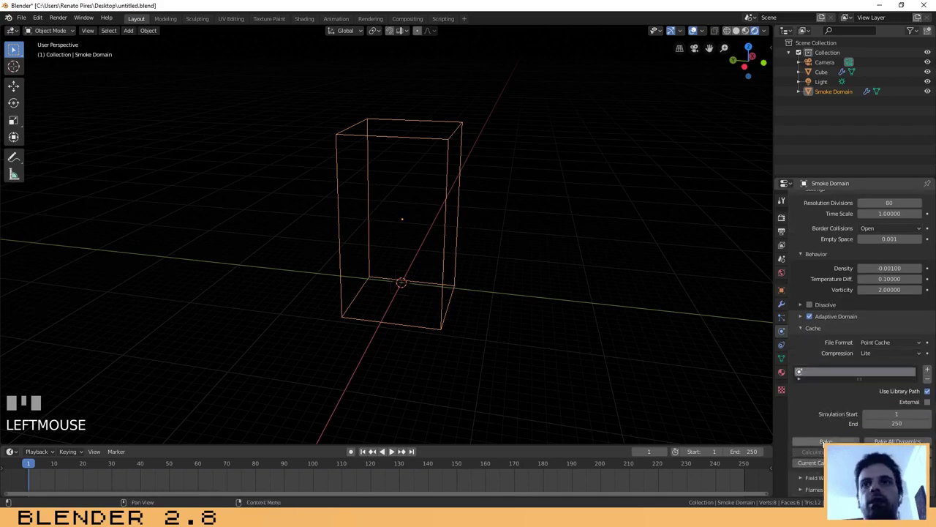
{"action": "left_click", "coordinate": [825, 442]}
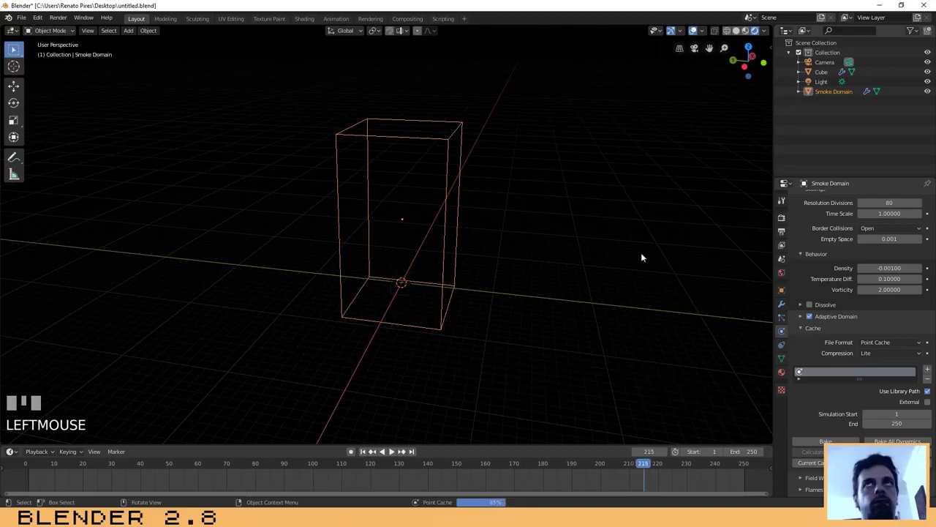
- Play the baked smoke simulation and pause it at frame 223
{"action": "left_click", "coordinate": [390, 451]}
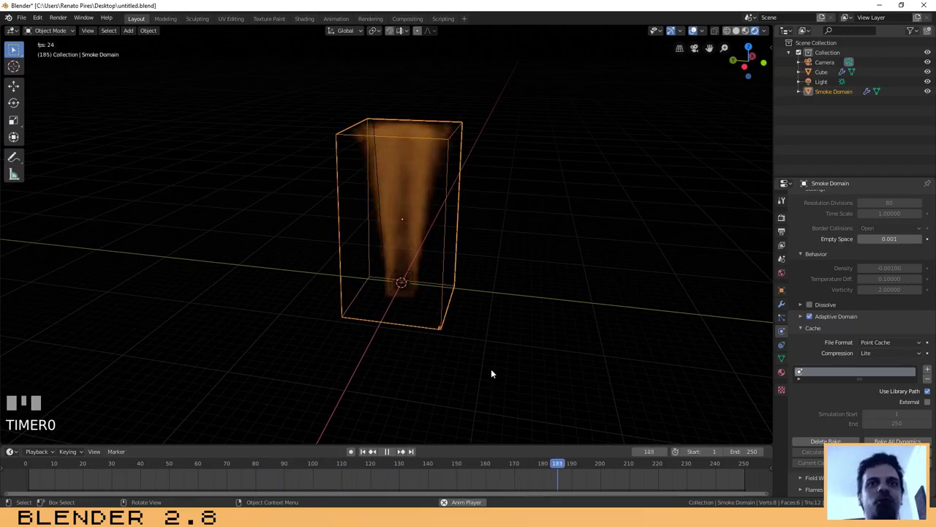
{"action": "key", "text": "space"}
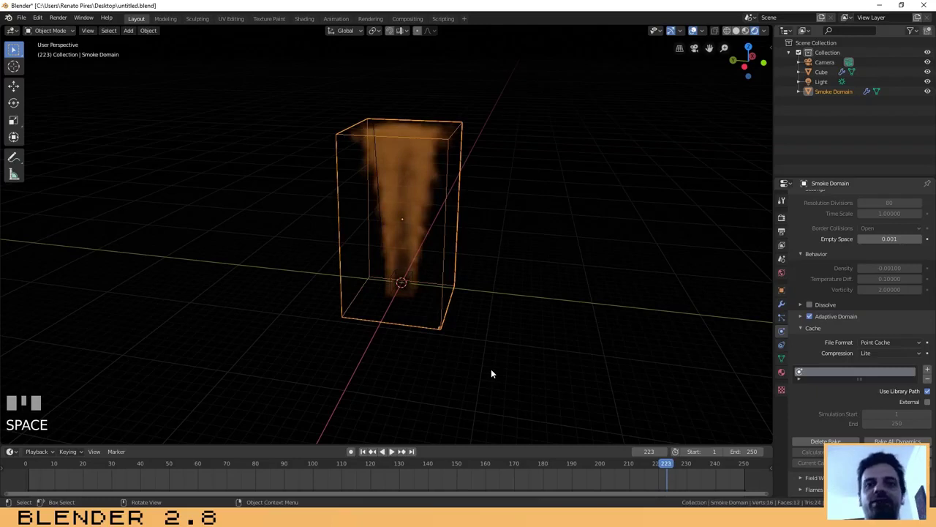
- Orbit to a corner-on view of the whole smoke domain and align the camera to that view
{"action": "middle_click_drag", "start_coordinate": [390, 302], "coordinate": [361, 291]}
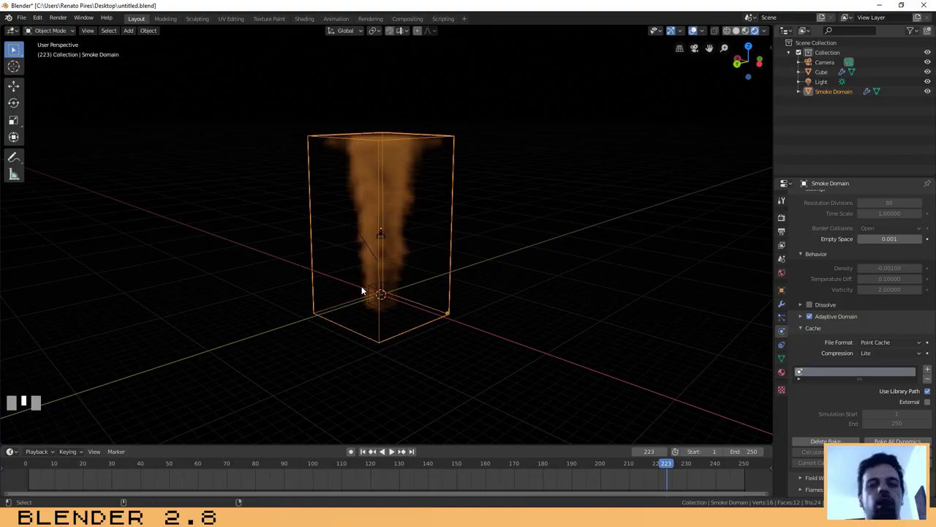
{"action": "key", "text": "ctrl+alt+KP_0"}
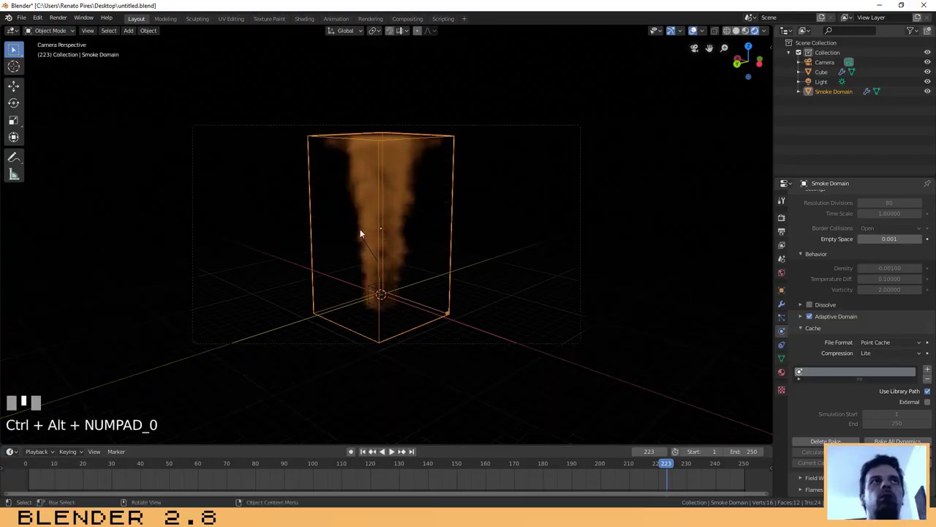
{"action": "scroll", "coordinate": [373, 233], "scroll_direction": "up", "scroll_amount": 3}
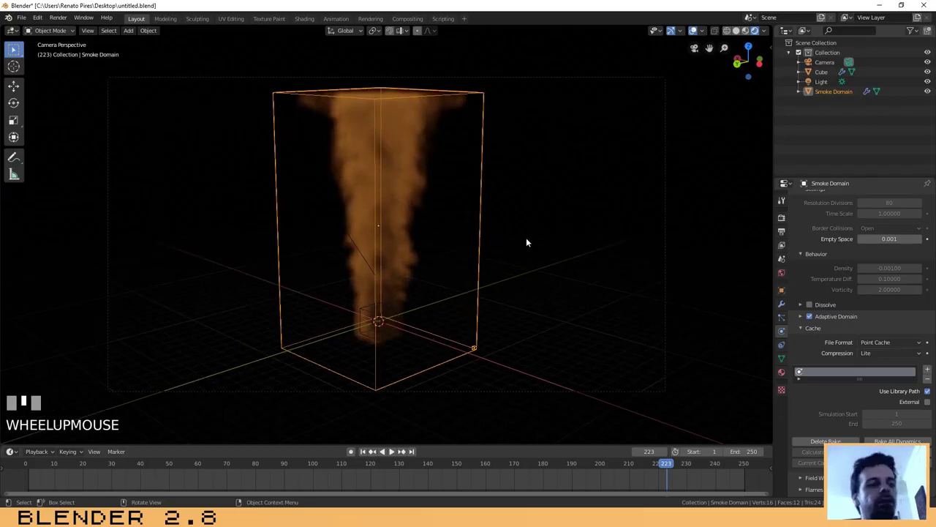
- Lock the camera to the view and reframe it closer, centering the smoke column so it fills the frame's height
{"action": "key", "text": "n"}
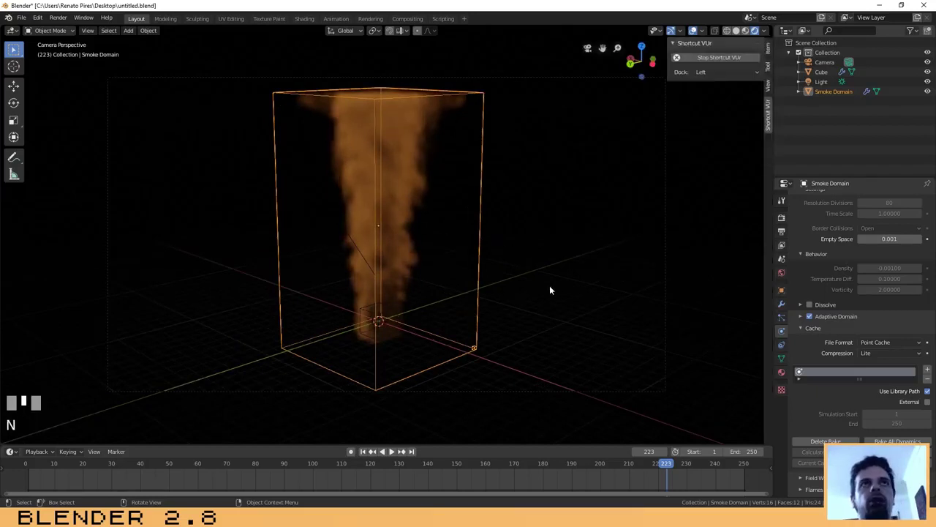
{"action": "left_click", "coordinate": [768, 85]}
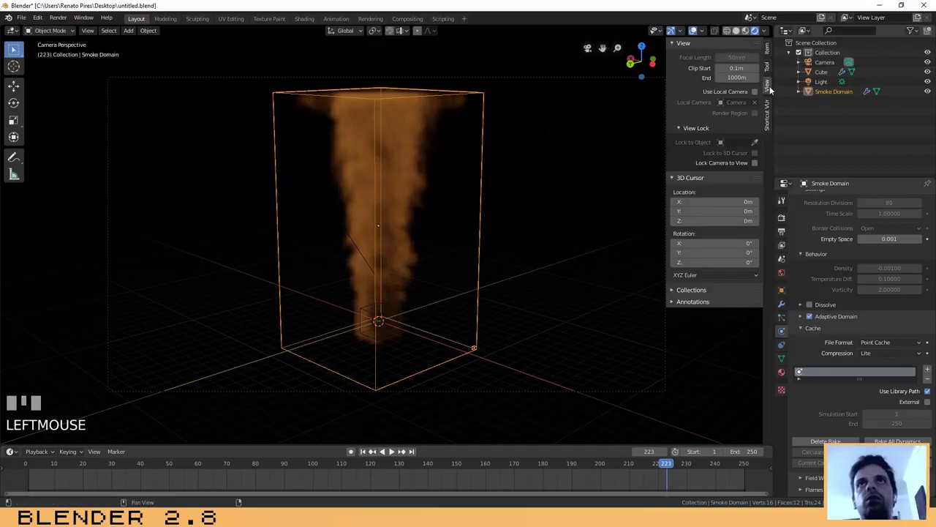
{"action": "left_click", "coordinate": [754, 162]}
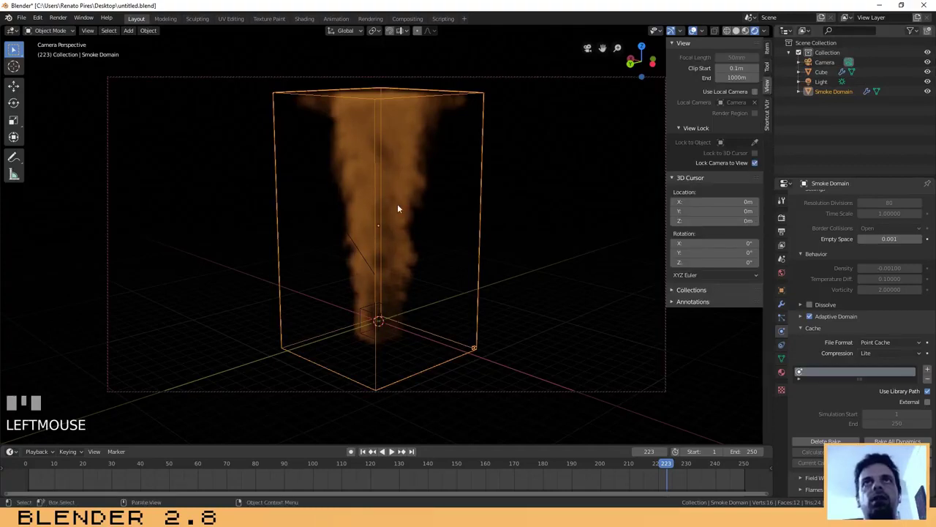
{"action": "scroll", "coordinate": [394, 234], "scroll_direction": "up", "scroll_amount": 3}
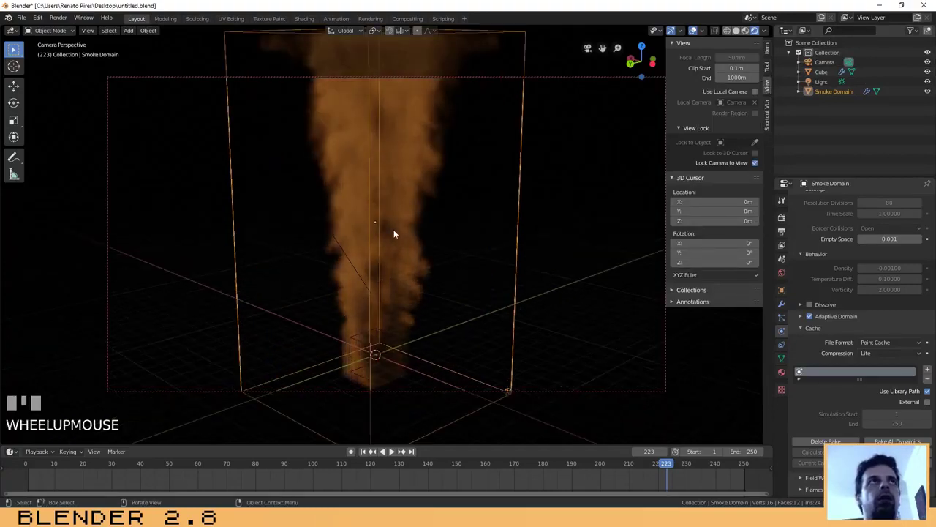
{"action": "scroll", "coordinate": [393, 233], "scroll_direction": "down", "scroll_amount": 2}
{"action": "middle_click_drag", "start_coordinate": [381, 261], "coordinate": [503, 252], "text": "shift"}
{"action": "middle_click_drag", "start_coordinate": [494, 251], "coordinate": [394, 309], "text": "shift"}
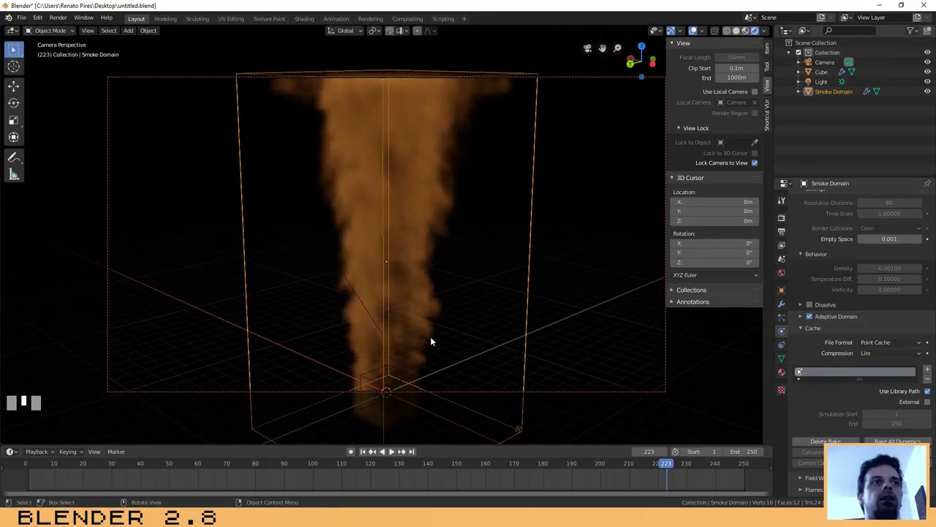
- Scale the emitter cube at the base of the smoke down to less than a third of its size
{"action": "left_click", "coordinate": [408, 383]}
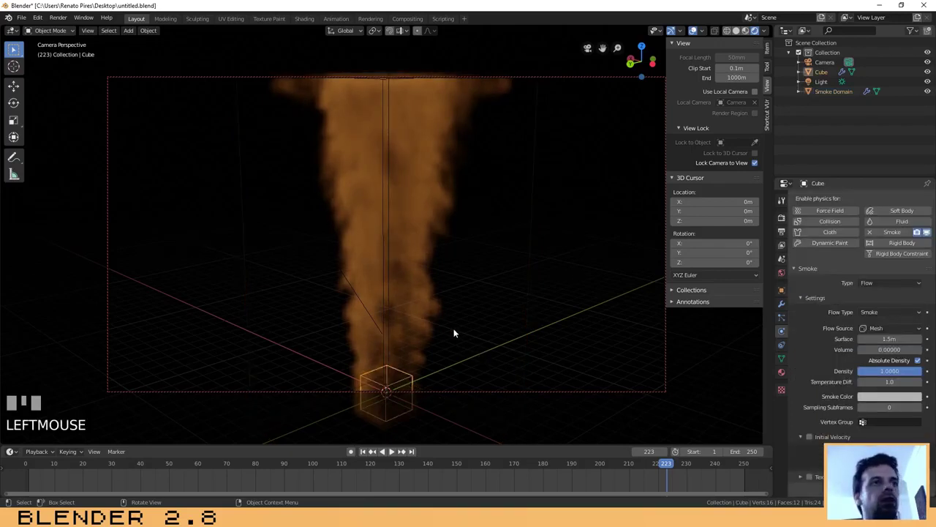
{"action": "key", "text": "s"}
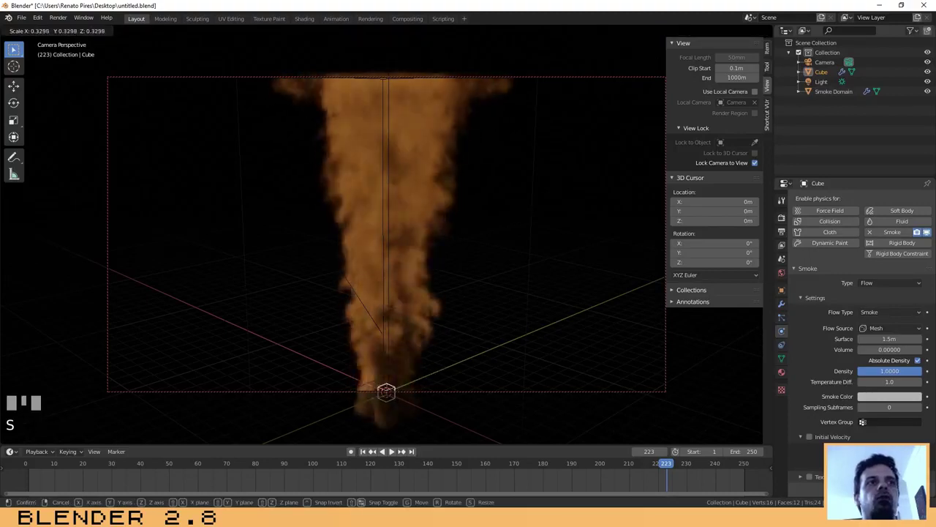
{"action": "left_click", "coordinate": [451, 361]}
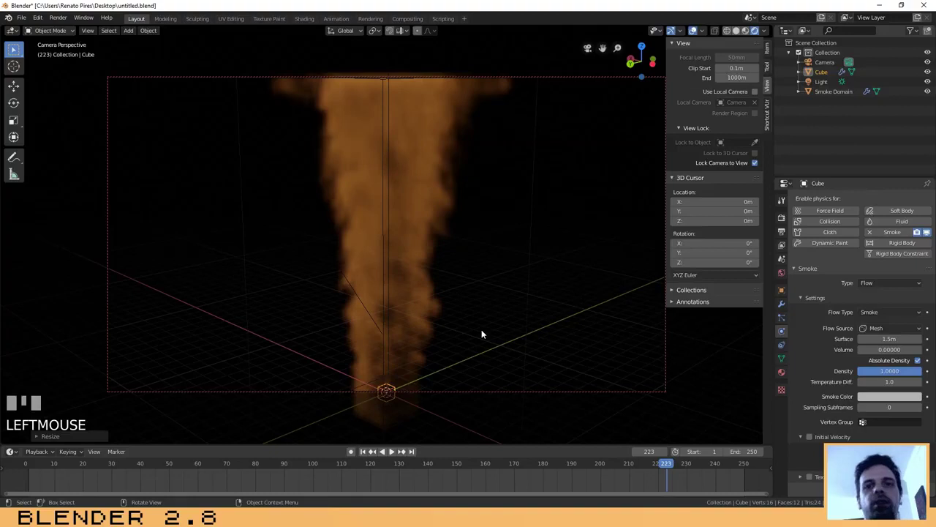
{"action": "key", "text": "s"}
{"action": "left_click", "coordinate": [446, 355]}
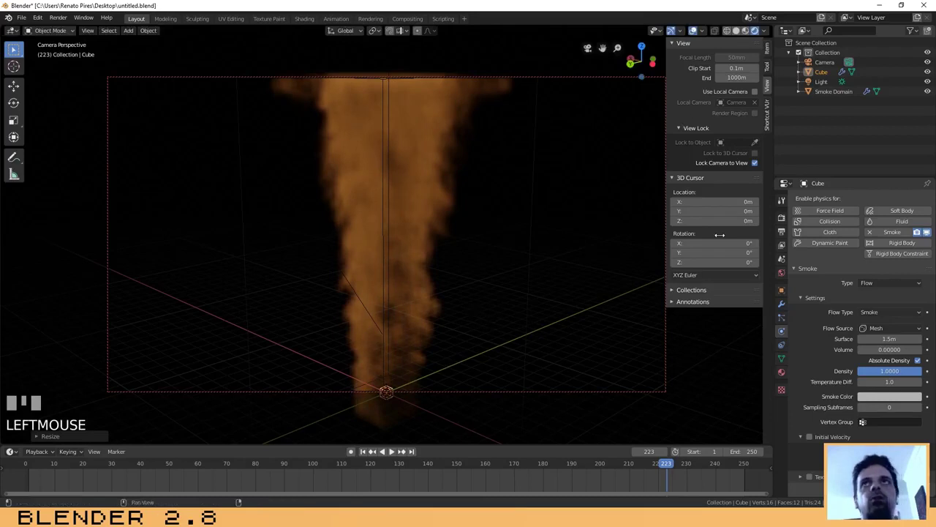
{"action": "key", "text": "n"}
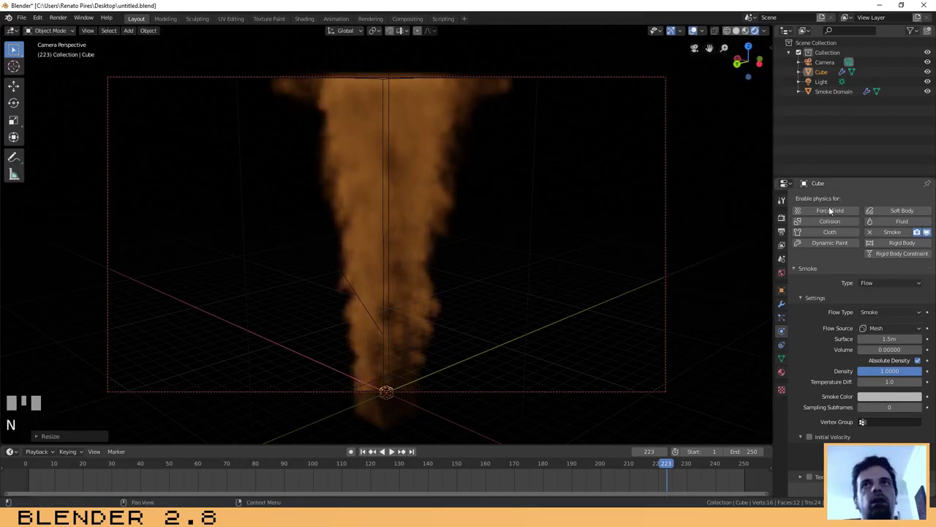
- Configure the render output as AVI JPEG at 100% quality, saved to the Desktop folder
{"action": "left_click", "coordinate": [781, 232]}
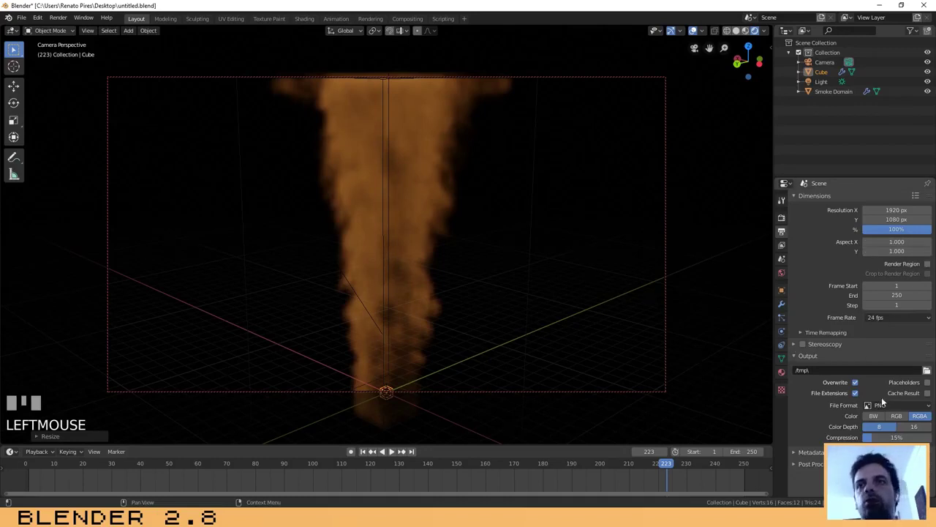
{"action": "left_click", "coordinate": [915, 409]}
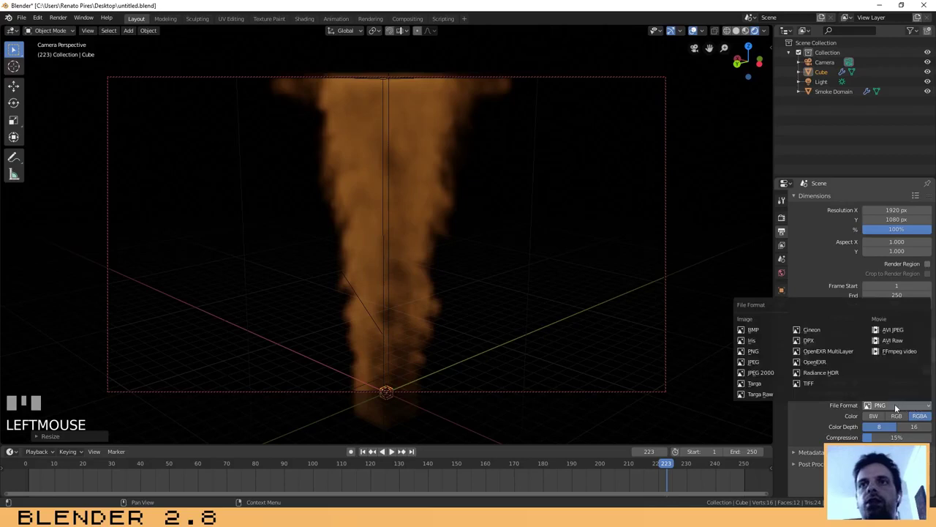
{"action": "left_click", "coordinate": [893, 329]}
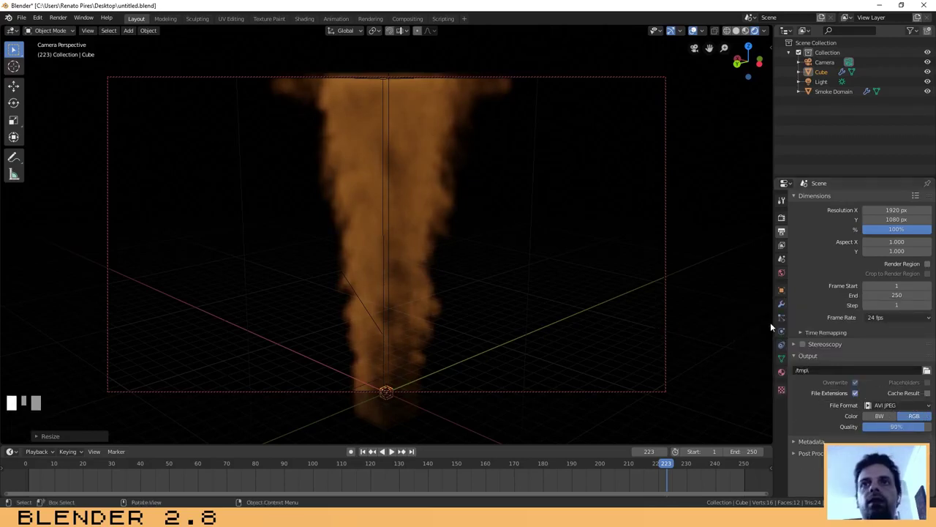
{"action": "left_click", "coordinate": [926, 371]}
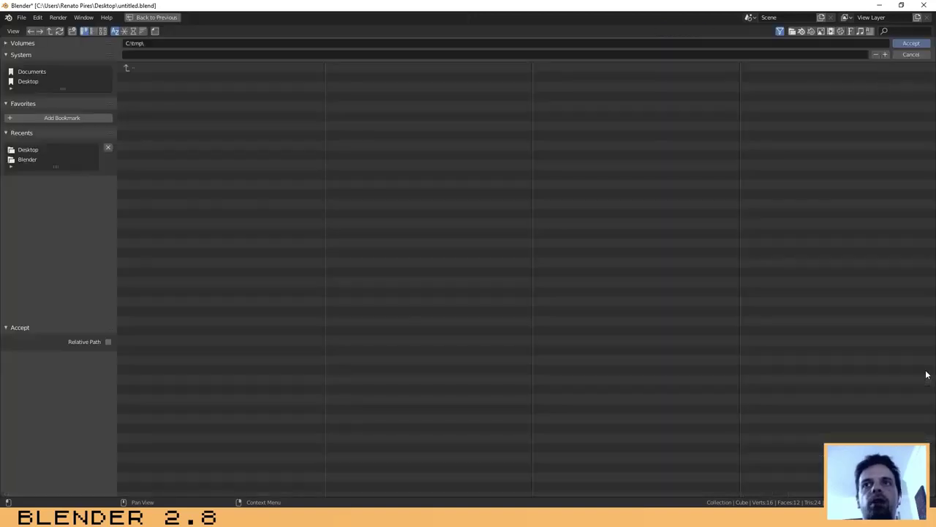
{"action": "left_click", "coordinate": [26, 82]}
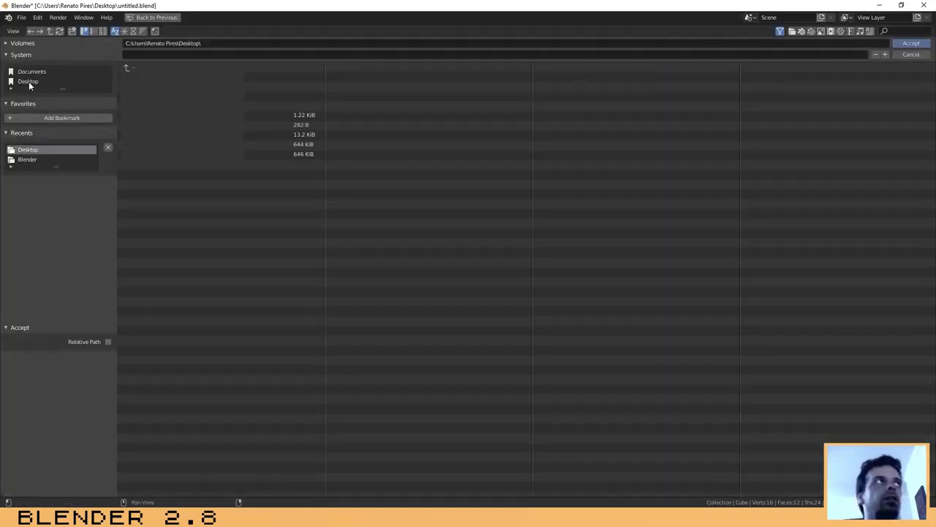
{"action": "left_click", "coordinate": [910, 44]}
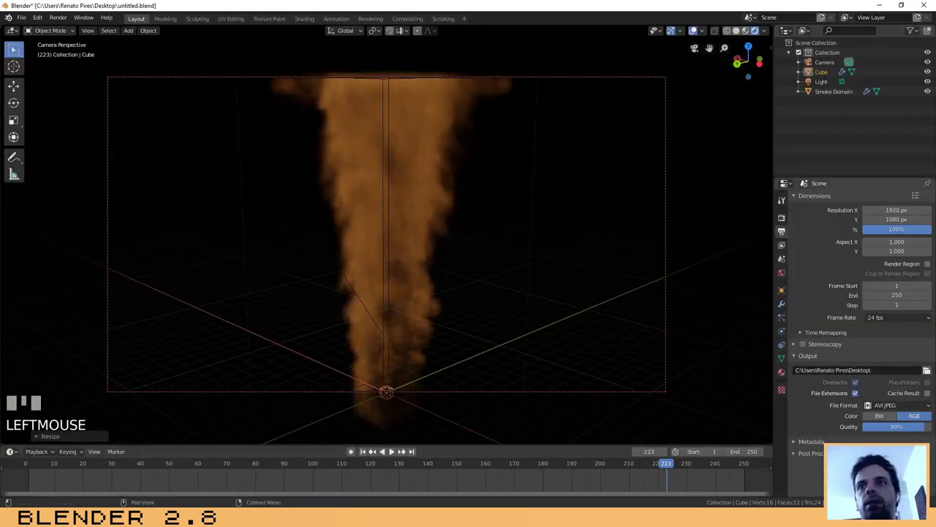
{"action": "left_click_drag", "start_coordinate": [897, 427], "coordinate": [924, 426]}
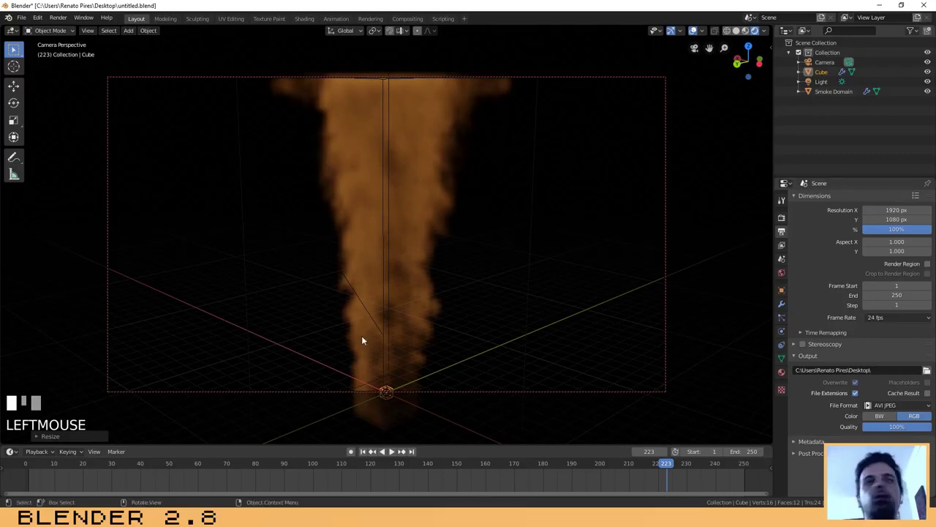
- Render a test image of frame 223, examine the whole frame for visible emitter geometry, and close the render
{"action": "left_click", "coordinate": [63, 19]}
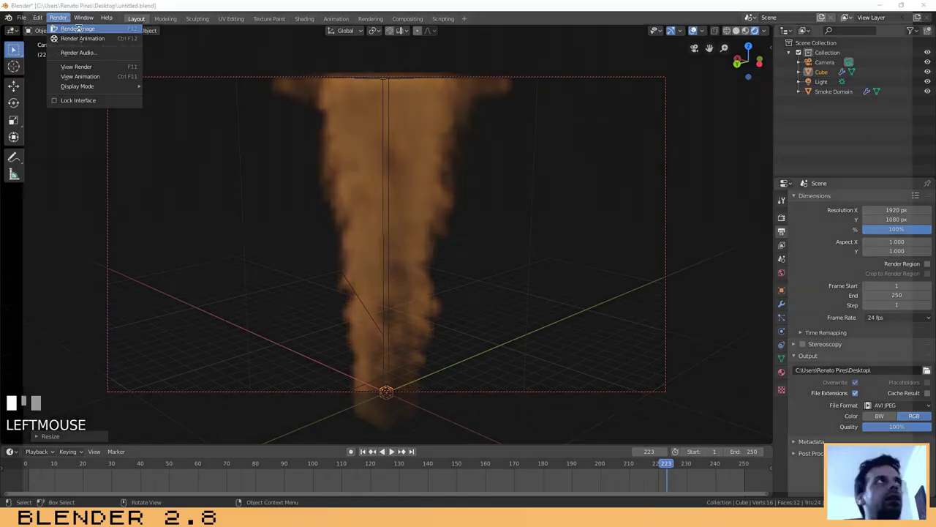
{"action": "left_click", "coordinate": [77, 29]}
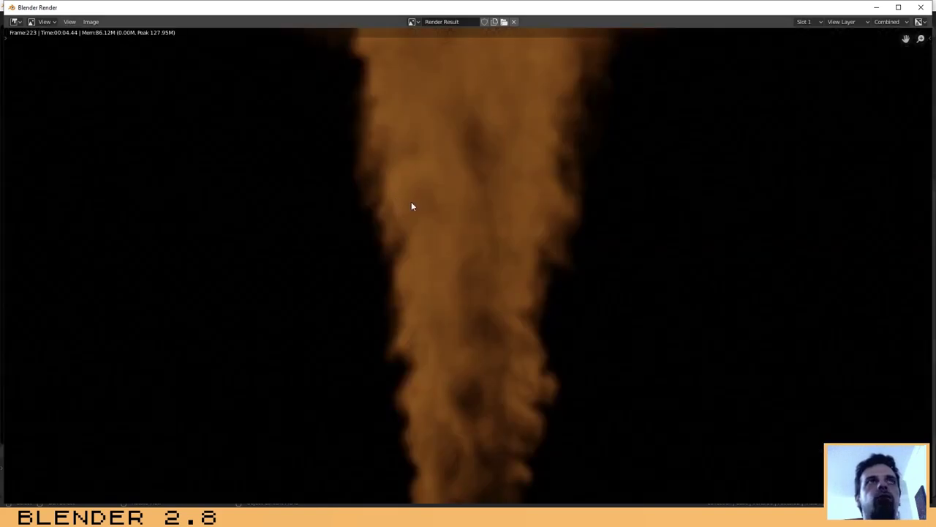
{"action": "scroll", "coordinate": [420, 226], "scroll_direction": "down", "scroll_amount": 4}
{"action": "scroll", "coordinate": [421, 230], "scroll_direction": "up", "scroll_amount": 1}
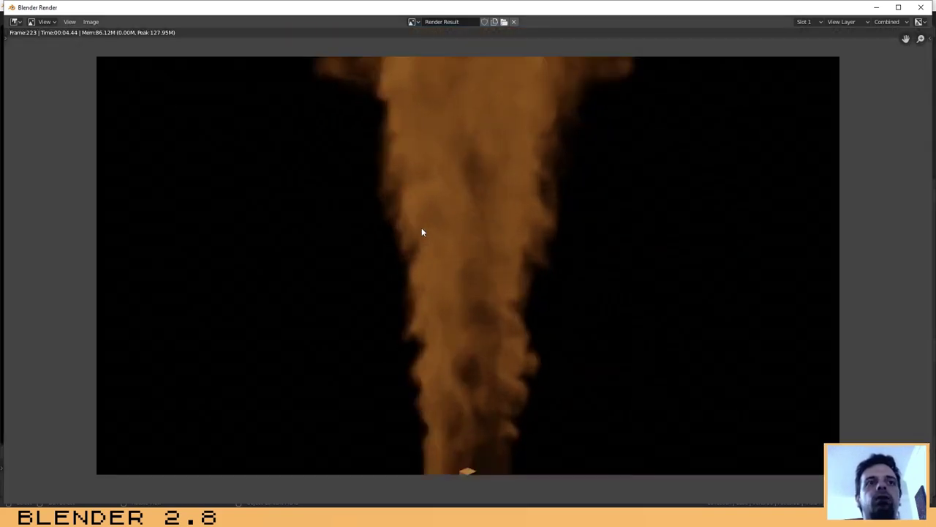
{"action": "scroll", "coordinate": [422, 232], "scroll_direction": "down", "scroll_amount": 1}
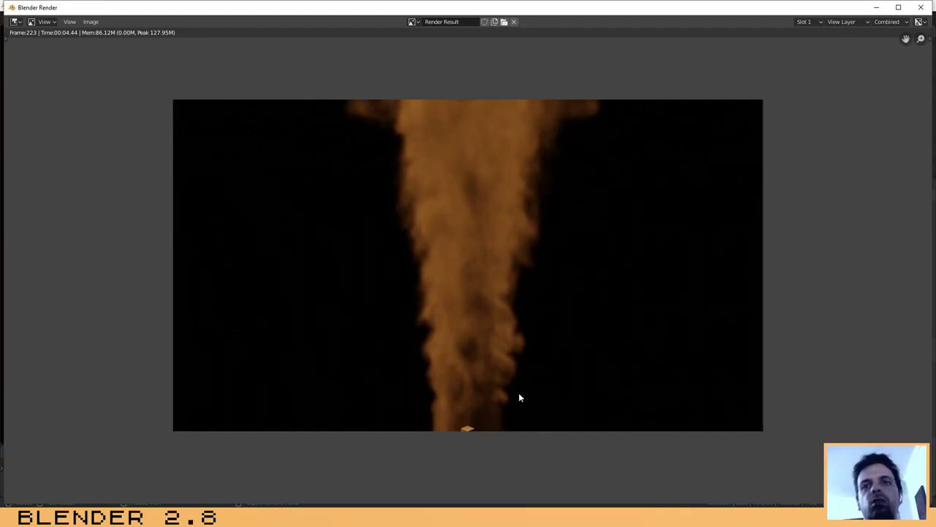
{"action": "left_click", "coordinate": [921, 7]}
- Move the emitter cube outside the camera frame, below its lower right corner, and render the frame 223 image again
{"action": "key", "text": "g"}
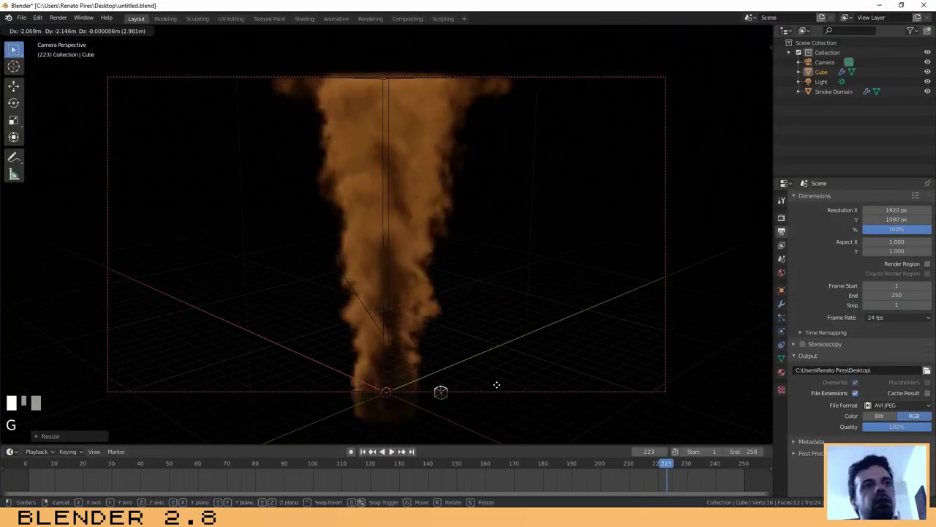
{"action": "left_click", "coordinate": [648, 405]}
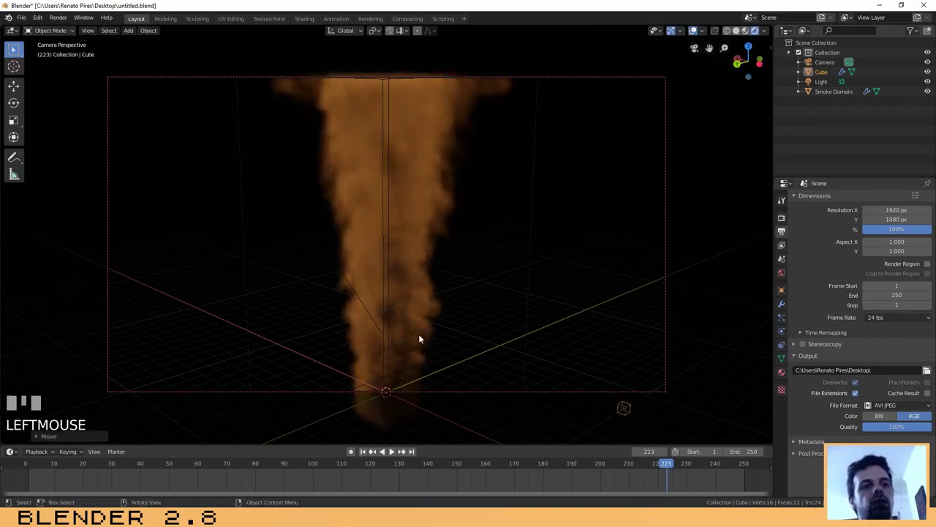
{"action": "left_click", "coordinate": [60, 18]}
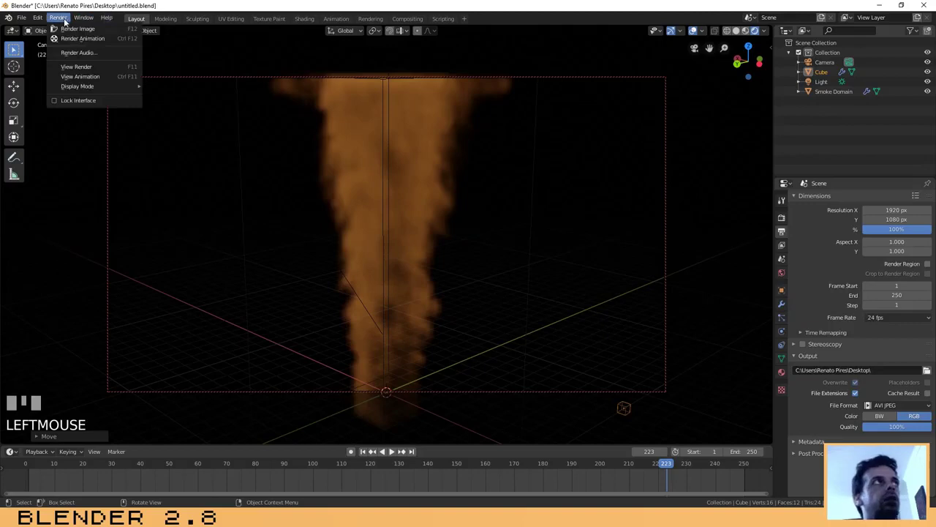
{"action": "left_click", "coordinate": [77, 29]}
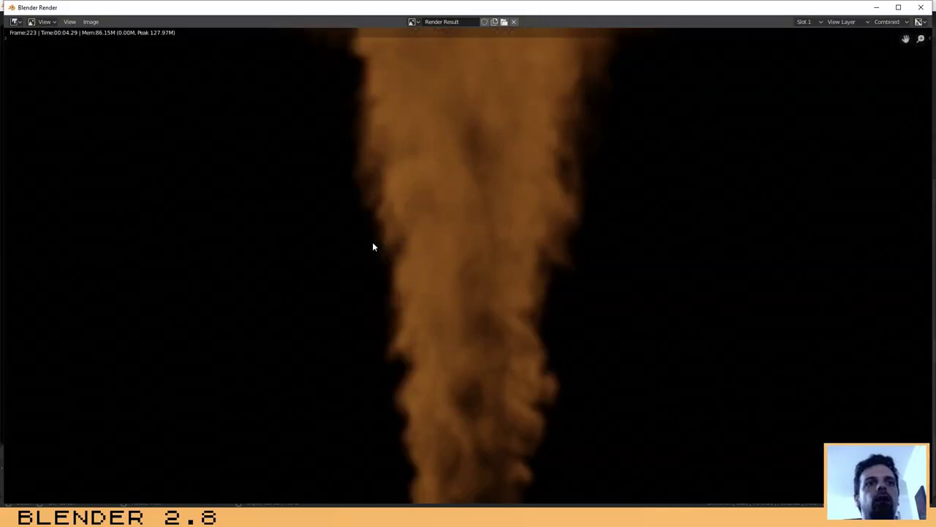
{"action": "scroll", "coordinate": [409, 221], "scroll_direction": "down", "scroll_amount": 1}
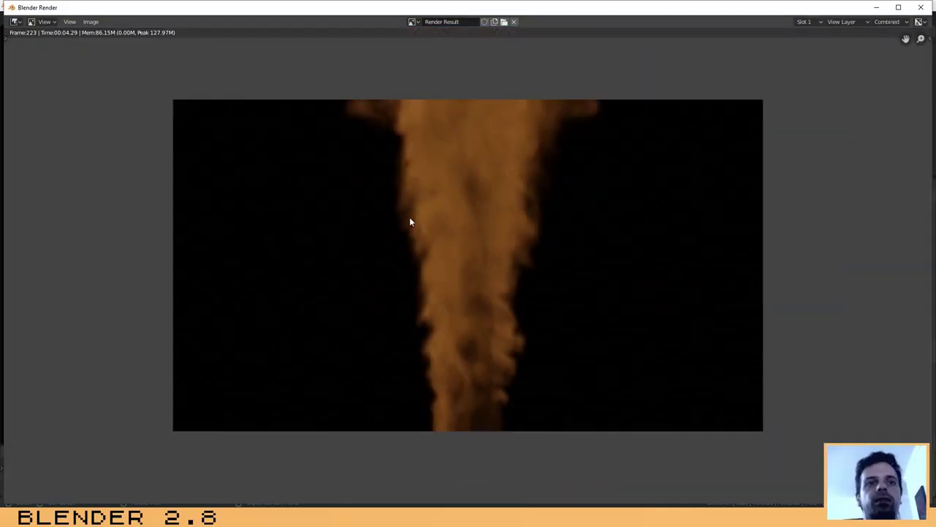